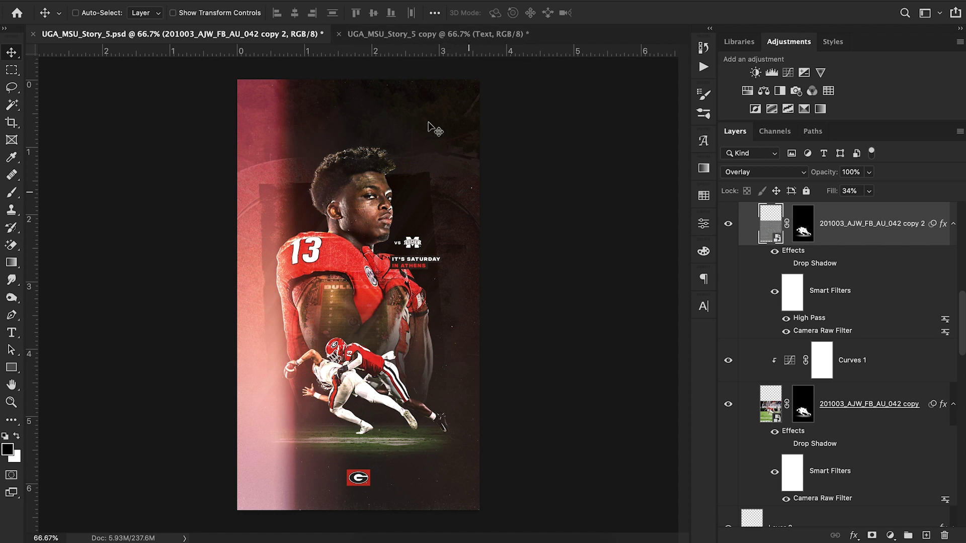
Switch to the UGA_MSU_Story_5 copy document, hide layer 00338_CAS_4566 copy and turn off the Camera Raw Filter on layer 00338_CAS_4566
left_click(438, 35)
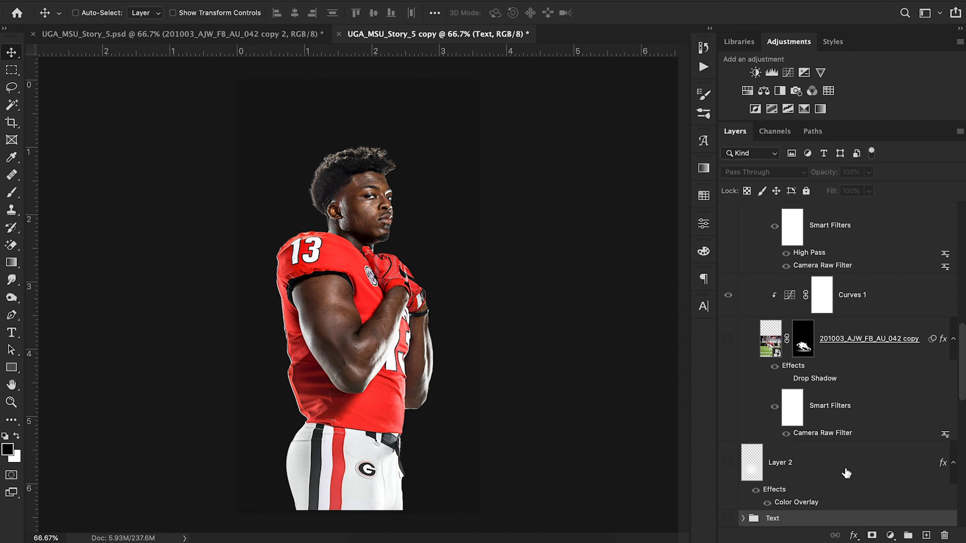
scroll(847, 473, "down", 12)
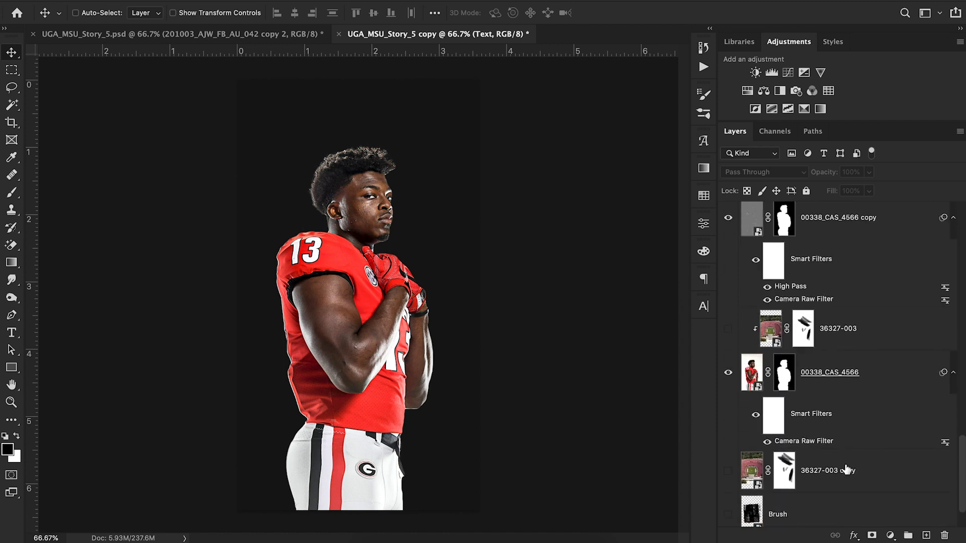
left_click(728, 217)
scroll(824, 367, "down", 2)
left_click(768, 389)
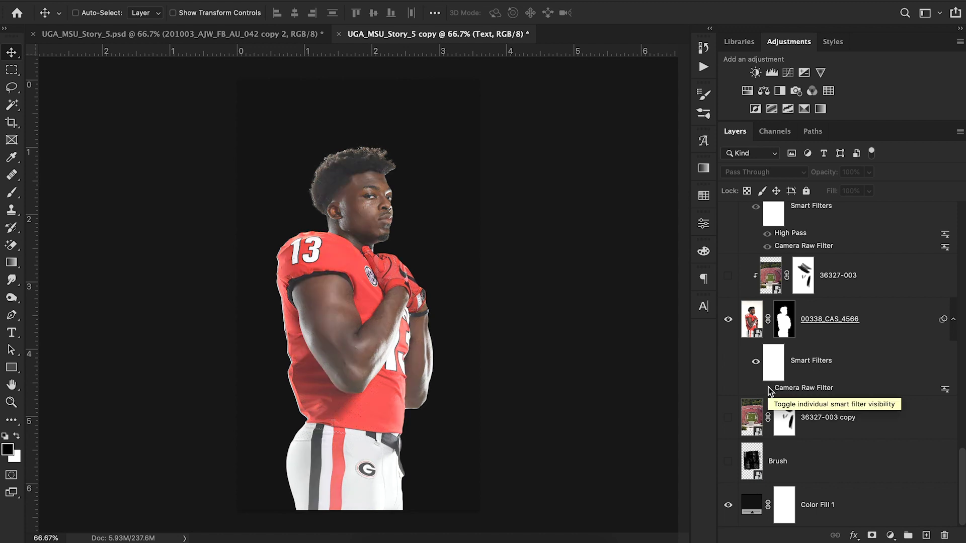
Compare the large player with and without the Camera Raw Filter on layer 00338_CAS_4566, leaving the filter turned on
scroll(769, 392, "up", 10)
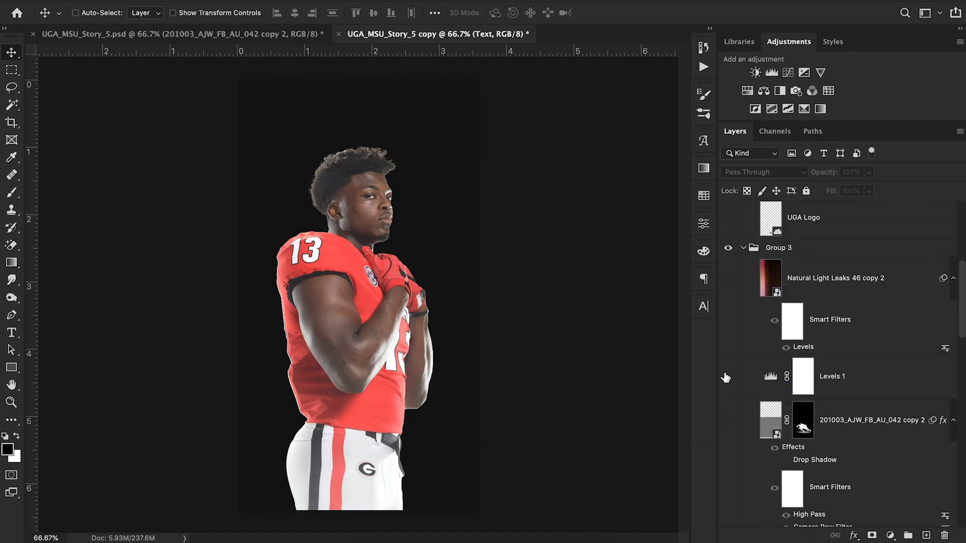
scroll(746, 363, "up", 9)
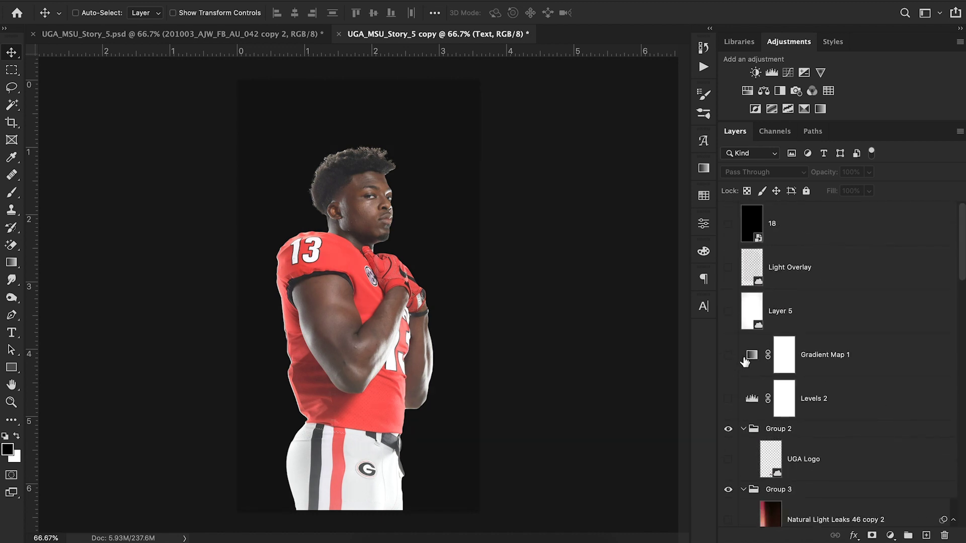
scroll(745, 362, "down", 12)
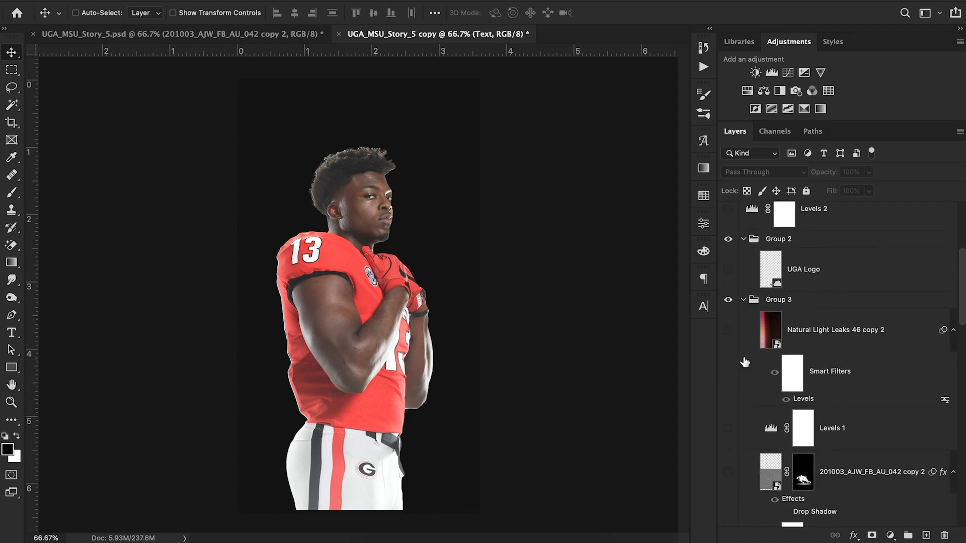
scroll(745, 362, "down", 10)
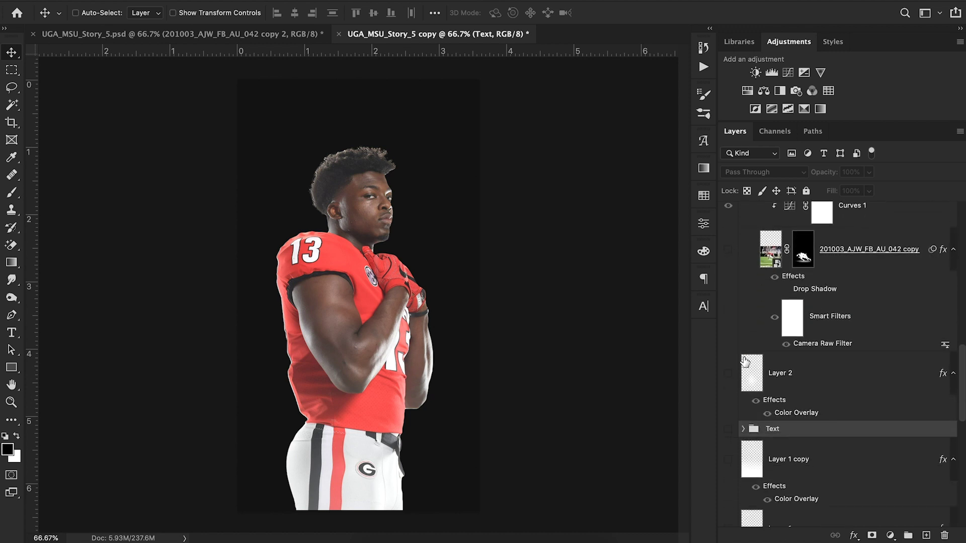
scroll(745, 361, "down", 4)
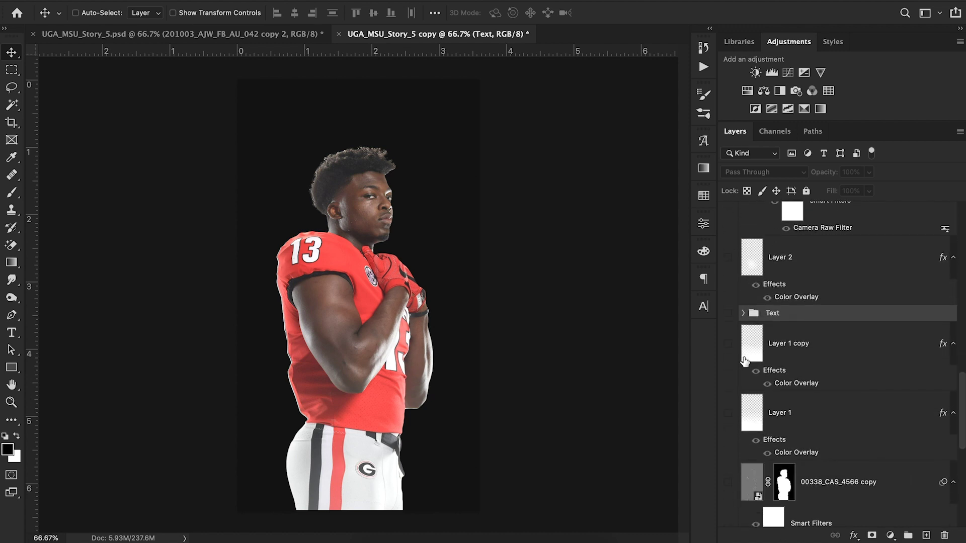
scroll(745, 362, "down", 12)
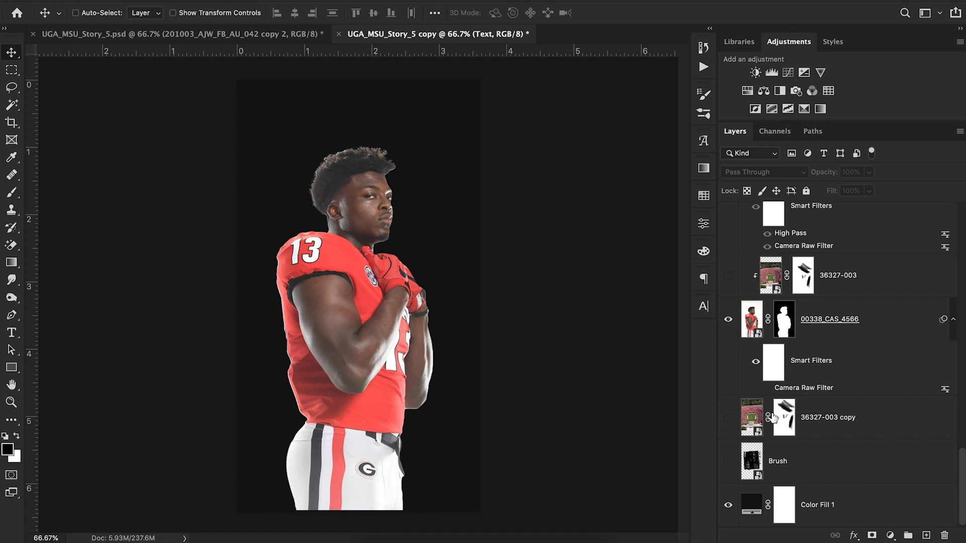
left_click(767, 389)
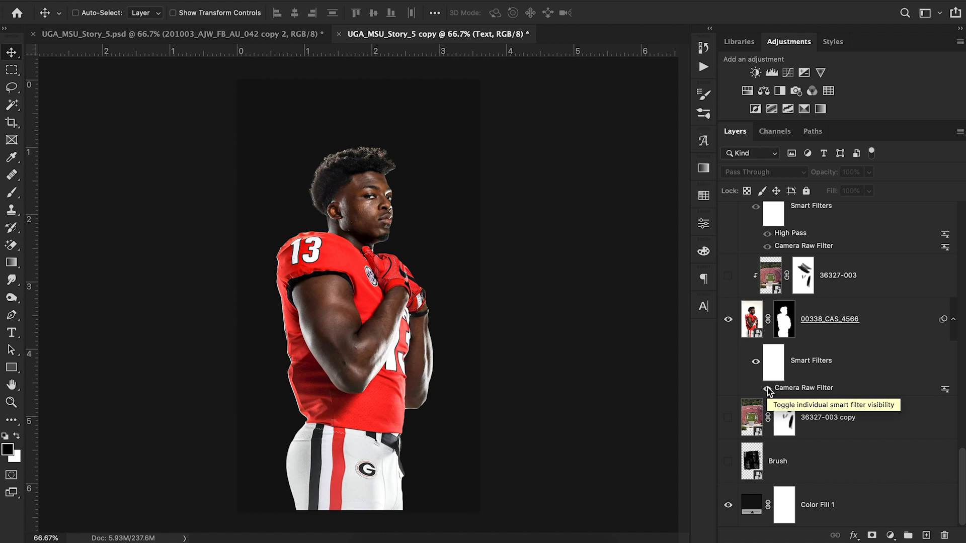
left_click(767, 389)
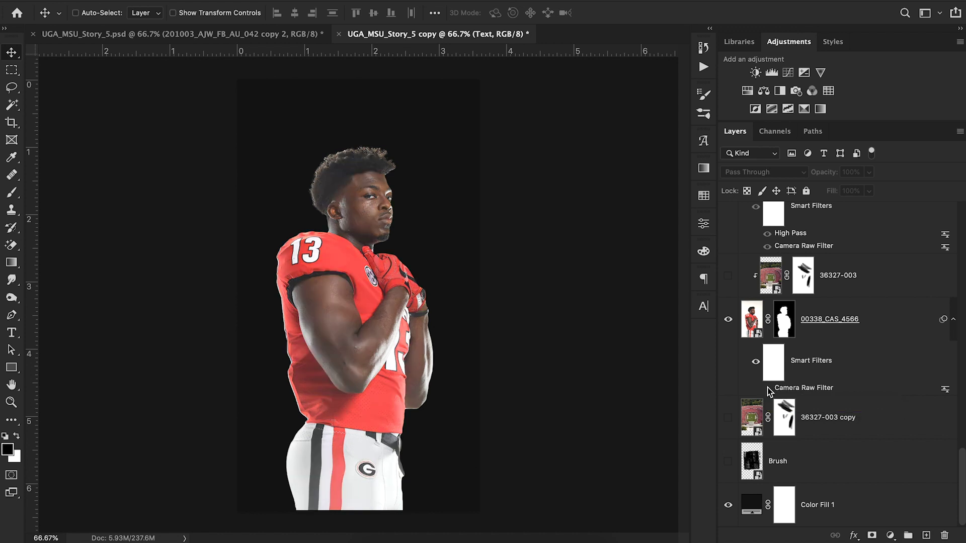
left_click(767, 389)
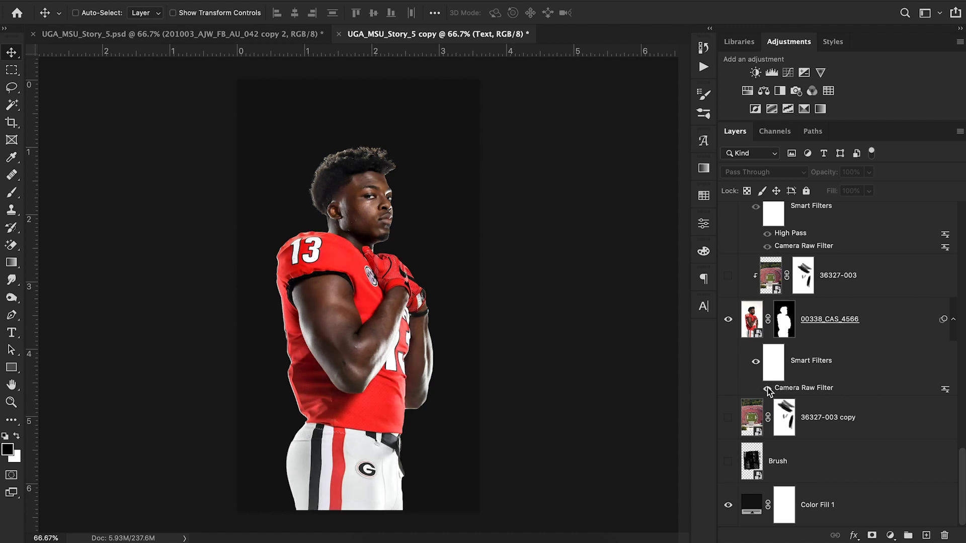
Open the Camera Raw Filter settings of layer 00338_CAS_4566, examine the Basic adjustments and close the dialog
left_click(782, 390)
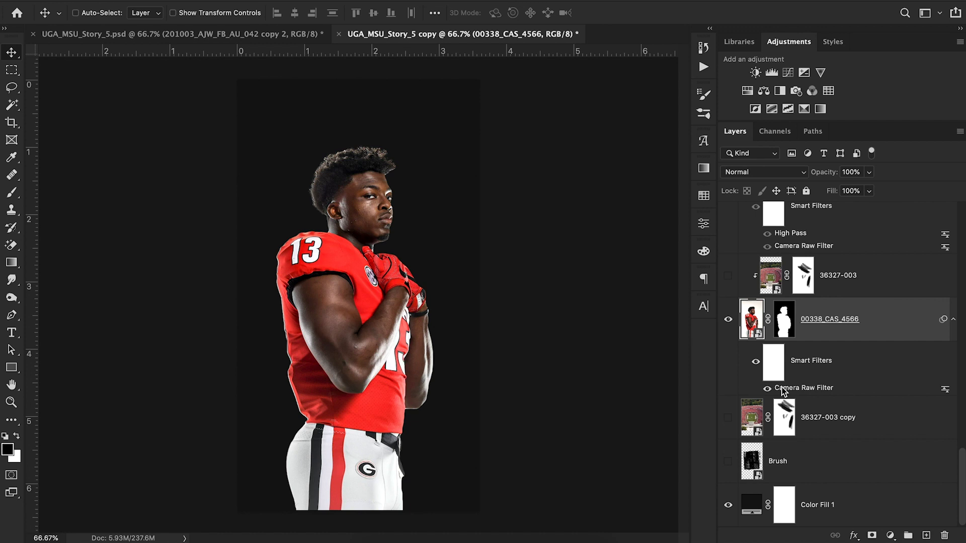
double_click(784, 390)
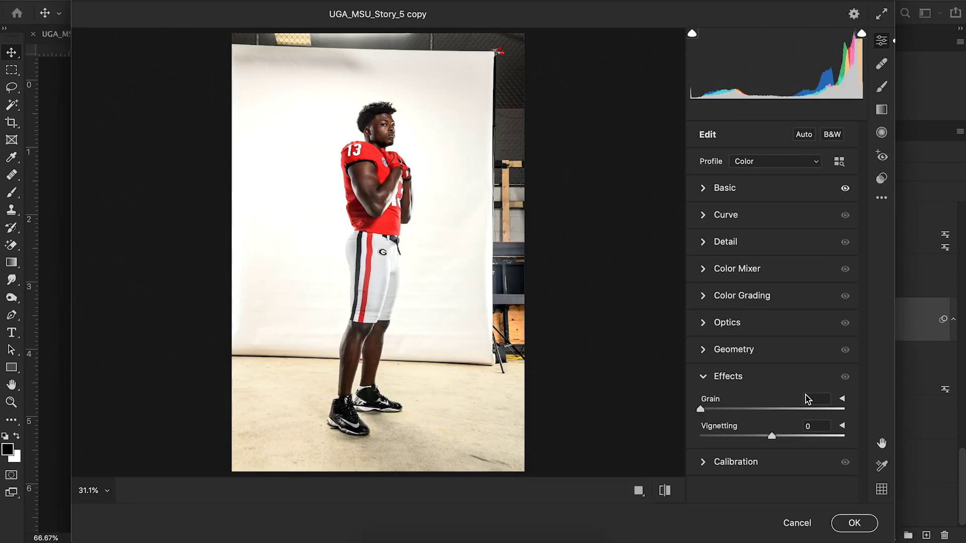
left_click(770, 190)
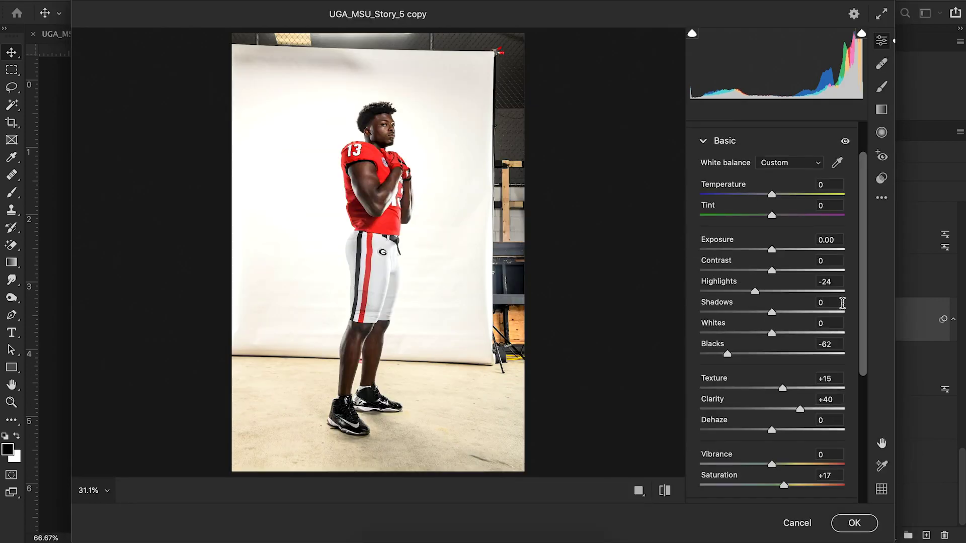
left_click_drag(865, 302, 868, 352)
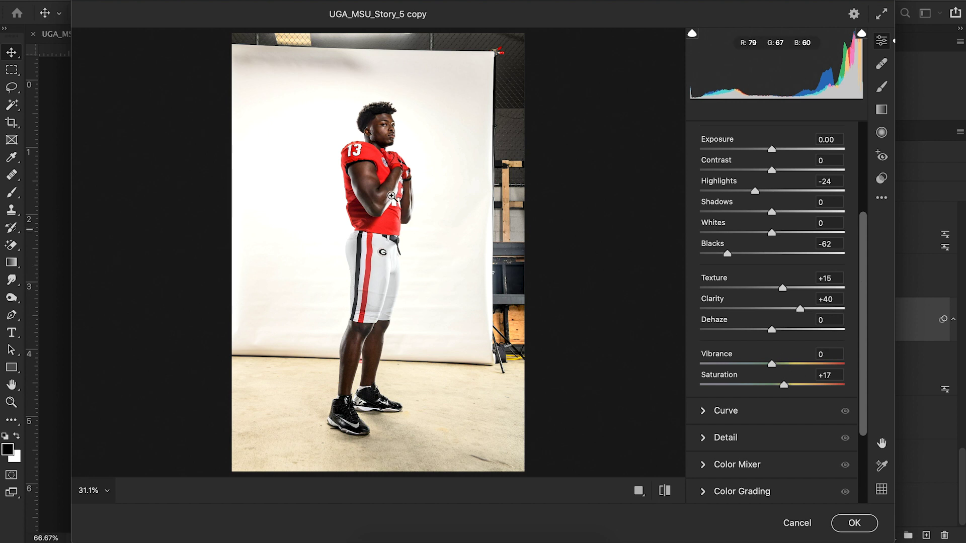
left_click(842, 524)
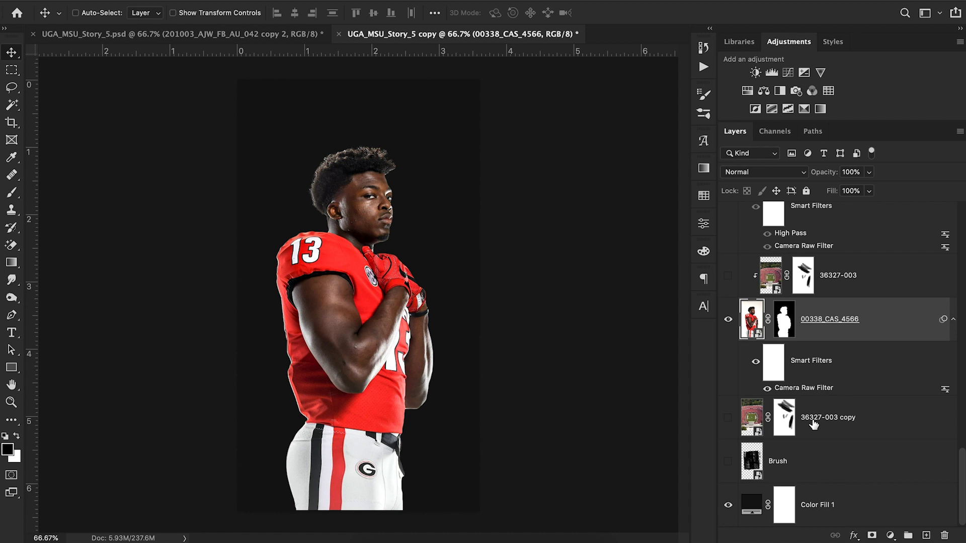
Show the High Pass layer 00338_CAS_4566 copy and select it to check its blend mode and fill
scroll(812, 425, "up", 2)
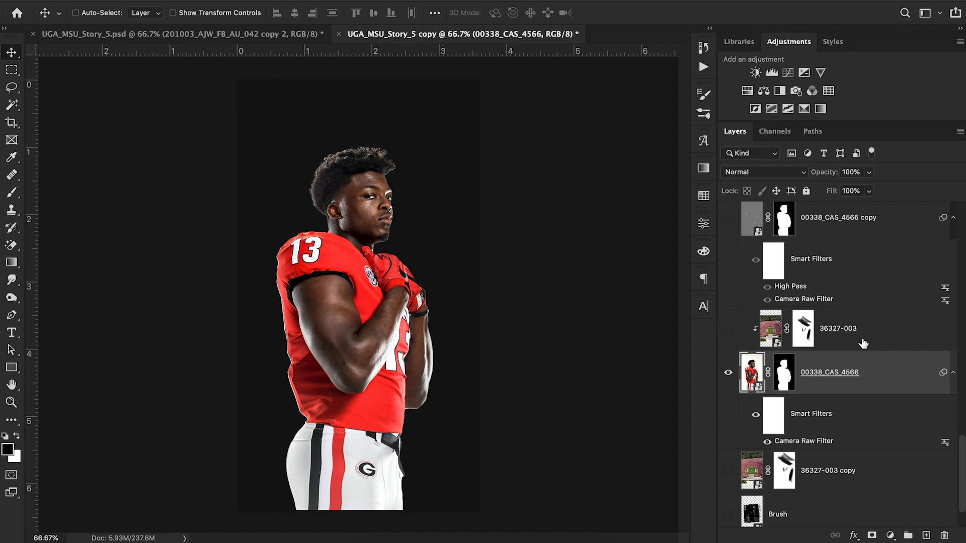
scroll(863, 342, "up", 2)
left_click(728, 259)
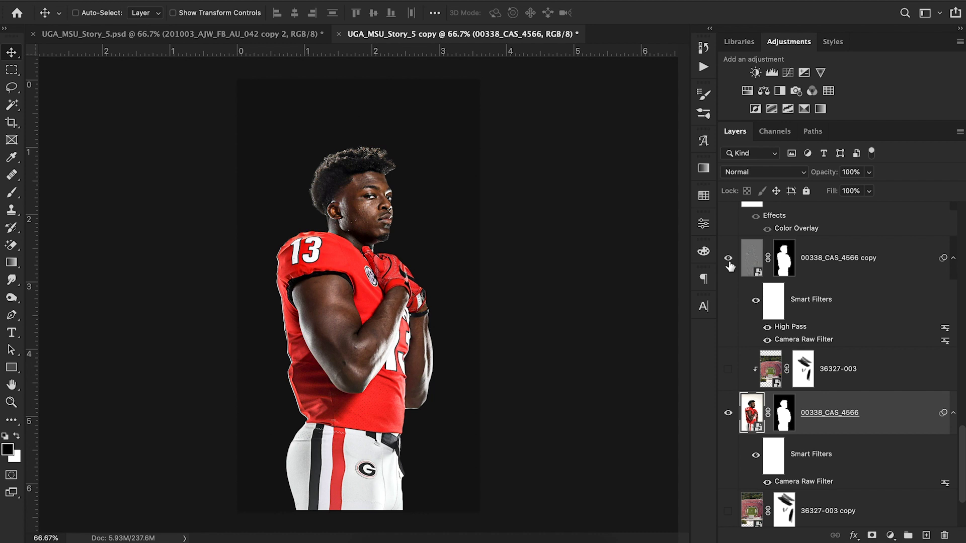
left_click(834, 280)
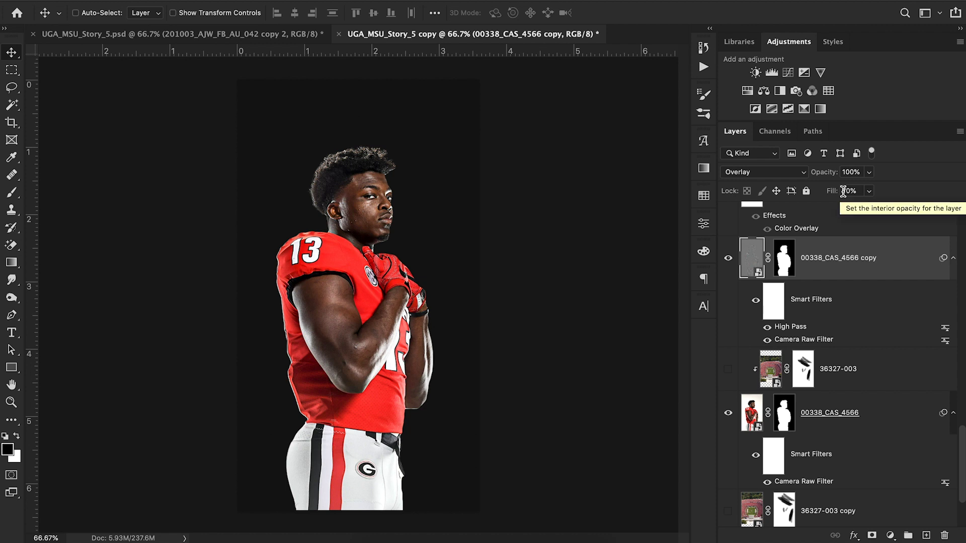
Show Layer 1 and Layer 1 copy to fade the player's lower body into the dark background
scroll(840, 282, "up", 3)
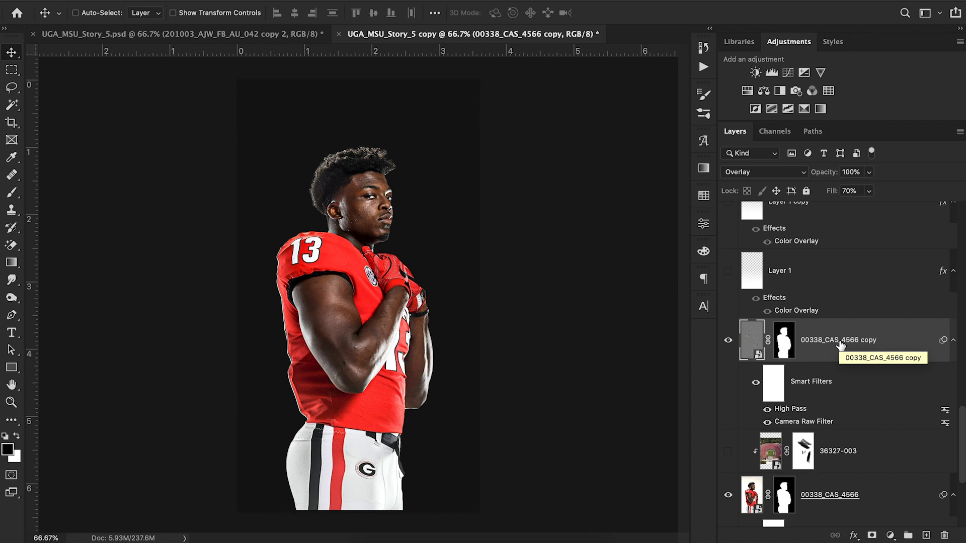
scroll(841, 345, "up", 3)
left_click(728, 349)
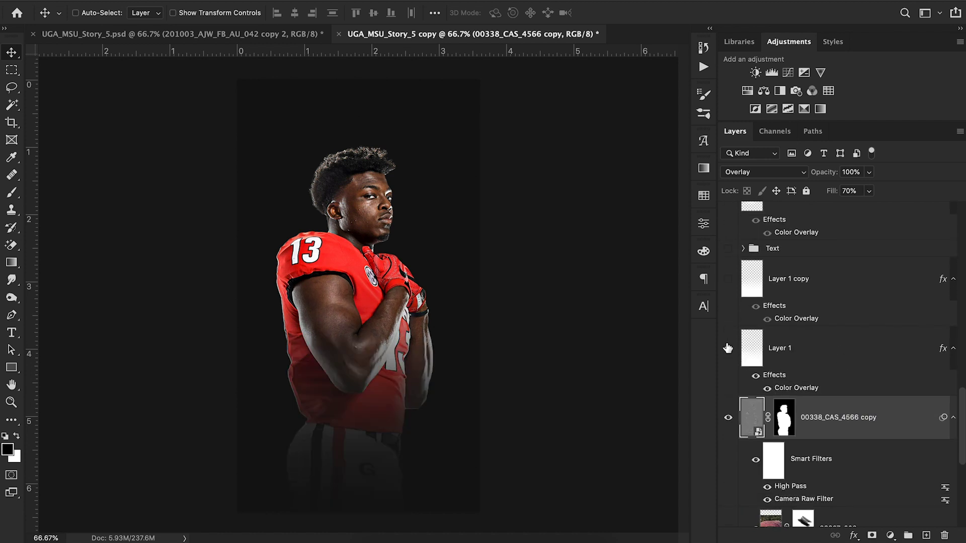
left_click(728, 279)
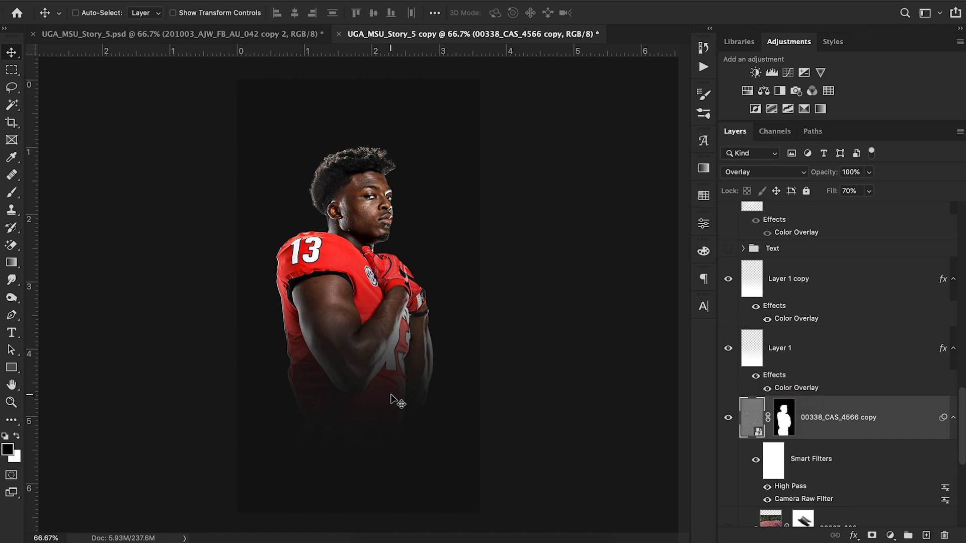
Show the tackle photo layer 201003_AJW_FB_AU_042 copy, with its Curves 1 adjustment and Camera Raw Filter turned off
scroll(778, 455, "down", 5)
scroll(777, 456, "up", 8)
scroll(778, 452, "up", 5)
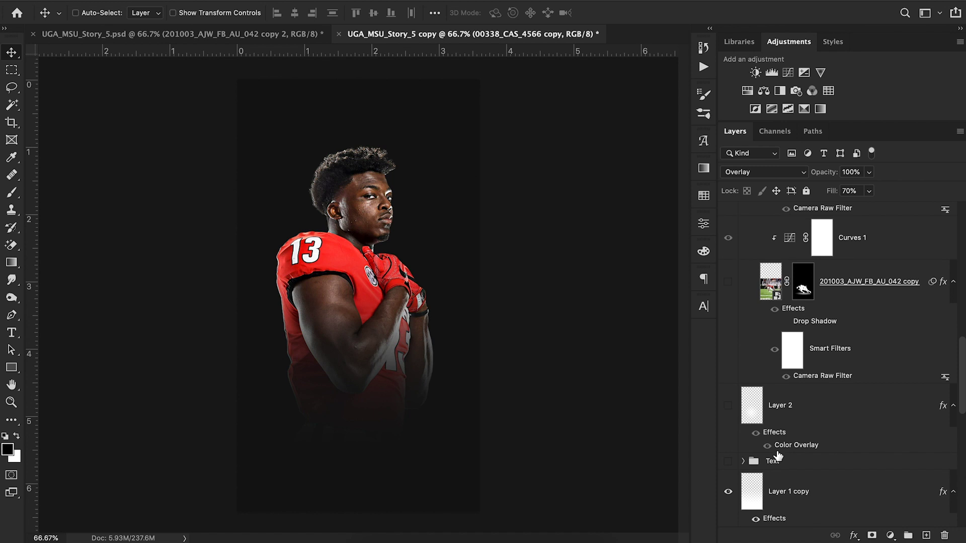
left_click(728, 410)
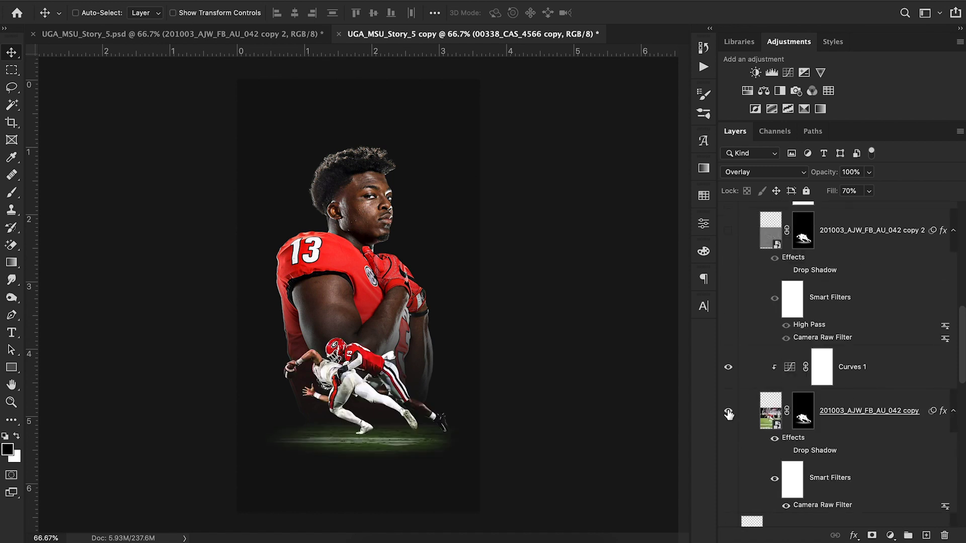
left_click(728, 367)
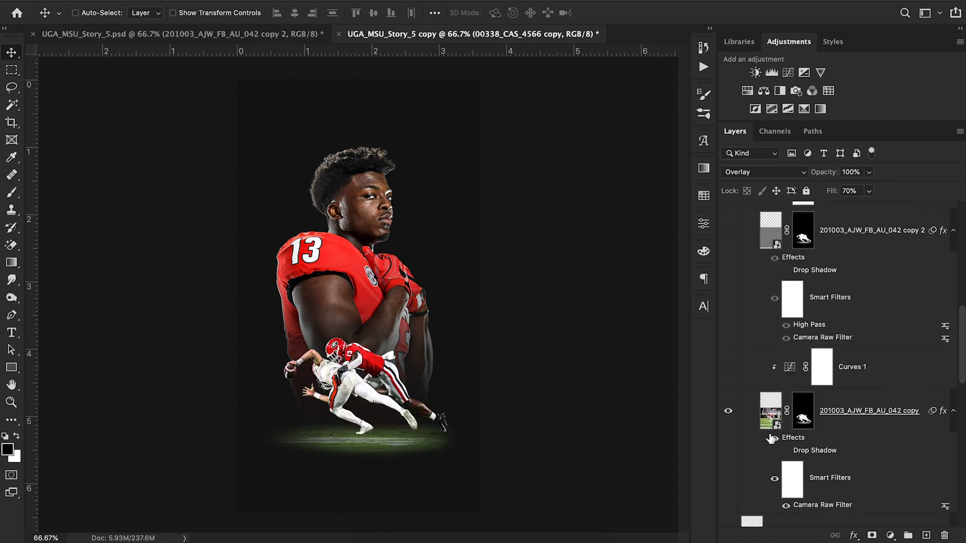
left_click(786, 505)
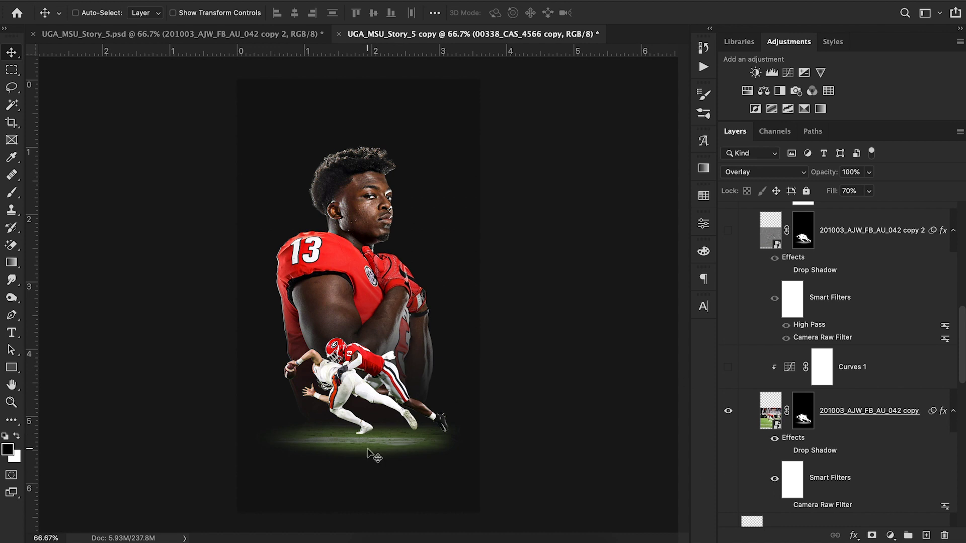
Select the tackle layer's mask, shape the Brush tip into a flattened 428 px ellipse, and return to the Move tool
left_click(803, 425)
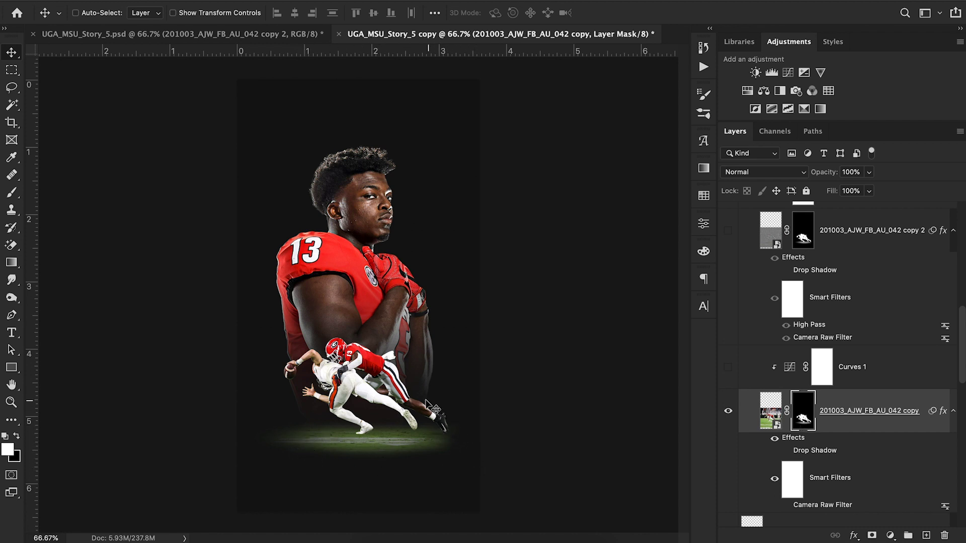
key("b")
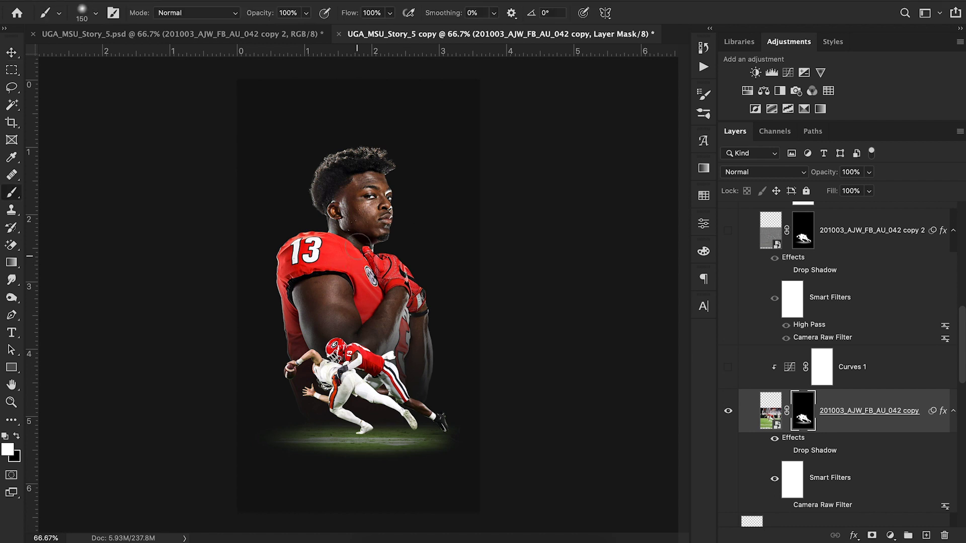
left_click(93, 12)
left_click_drag(39, 77, 40, 65)
type("428")
key("Return")
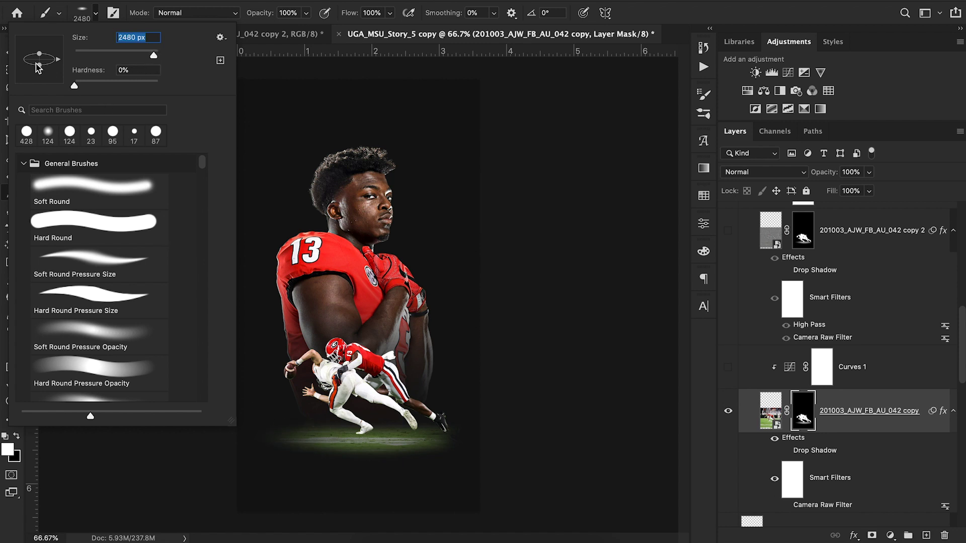
left_click_drag(40, 65, 42, 67)
left_click_drag(143, 49, 147, 49)
left_click(96, 11)
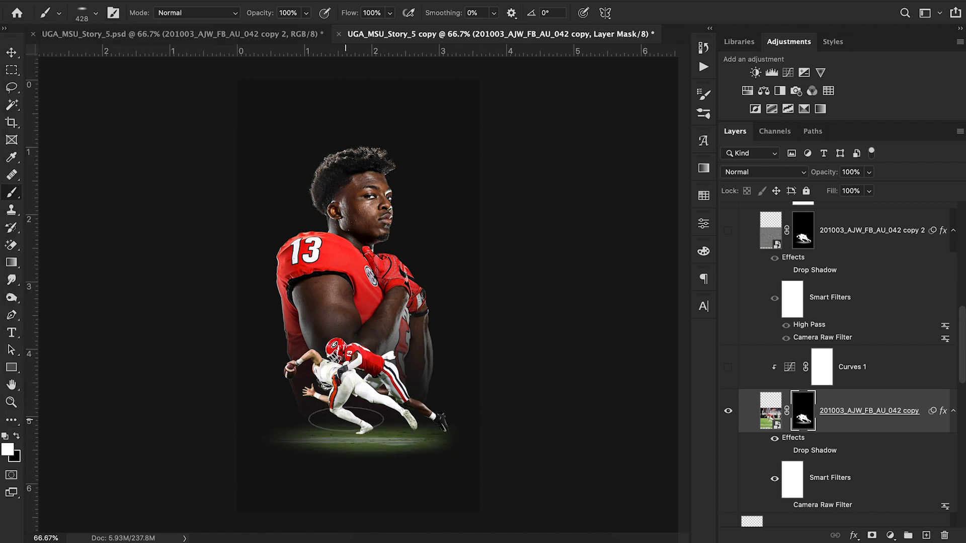
left_click(11, 50)
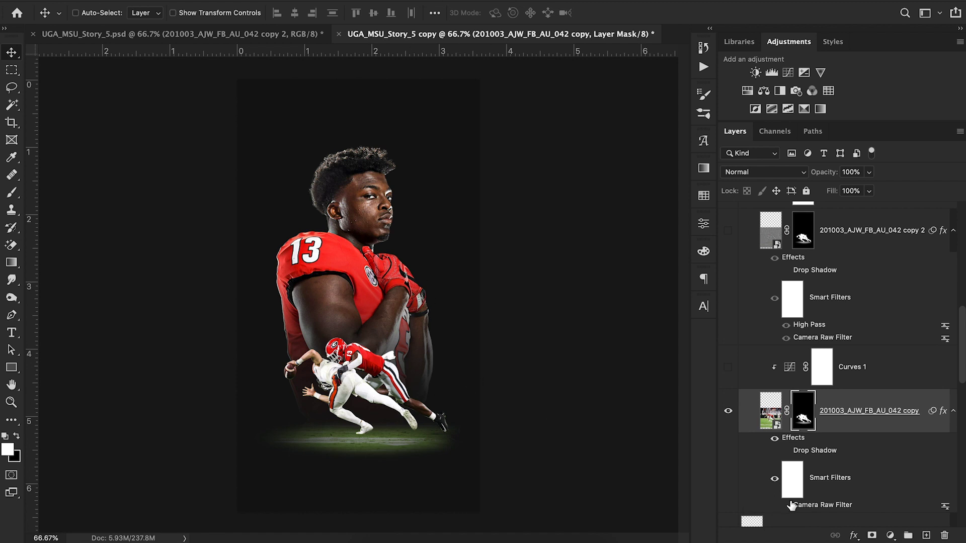
Open the tackle photo's Camera Raw Filter settings, examine the Basic adjustments on the enlarged players, and accept them
key("ctrl+2")
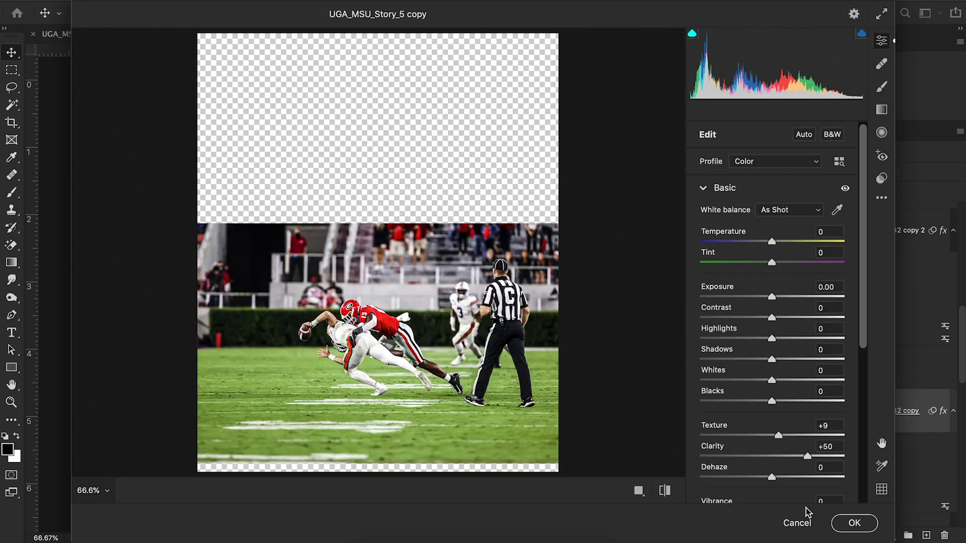
left_click_drag(864, 322, 865, 399)
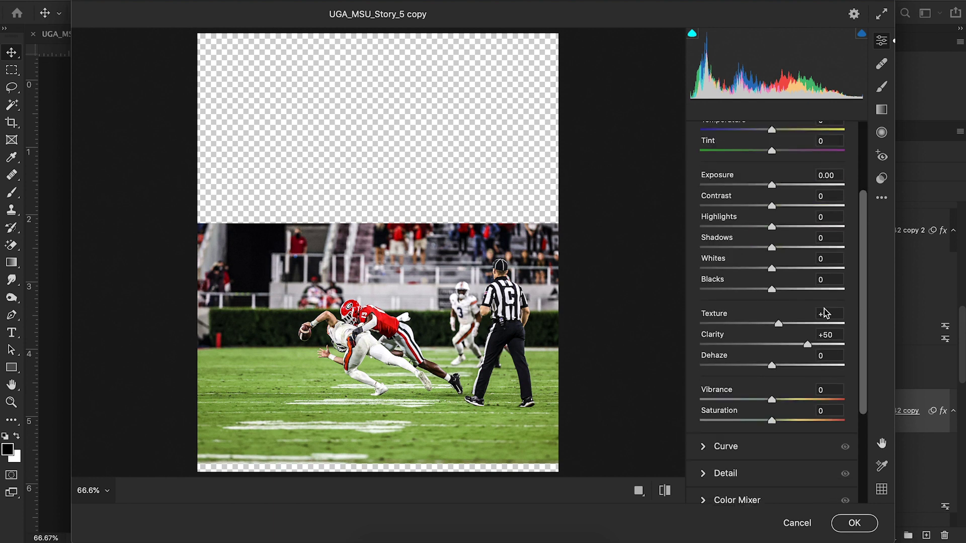
scroll(400, 314, "up", 5)
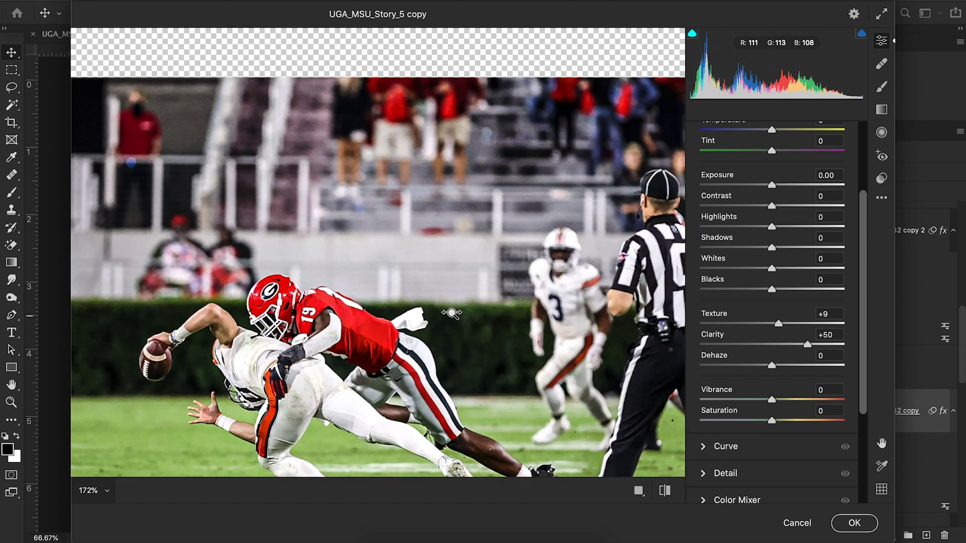
left_click(854, 524)
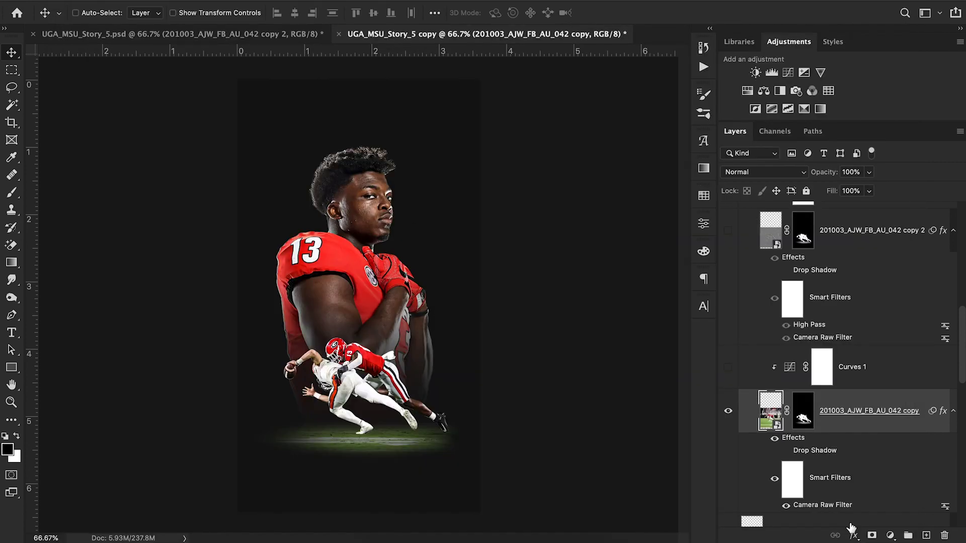
Show the High Pass layer 201003_AJW_FB_AU_042 copy 2 above the tackle photo, leaving the Curves 1 adjustment selected
left_click(730, 236)
left_click(883, 390, "alt")
left_click(882, 395, "alt")
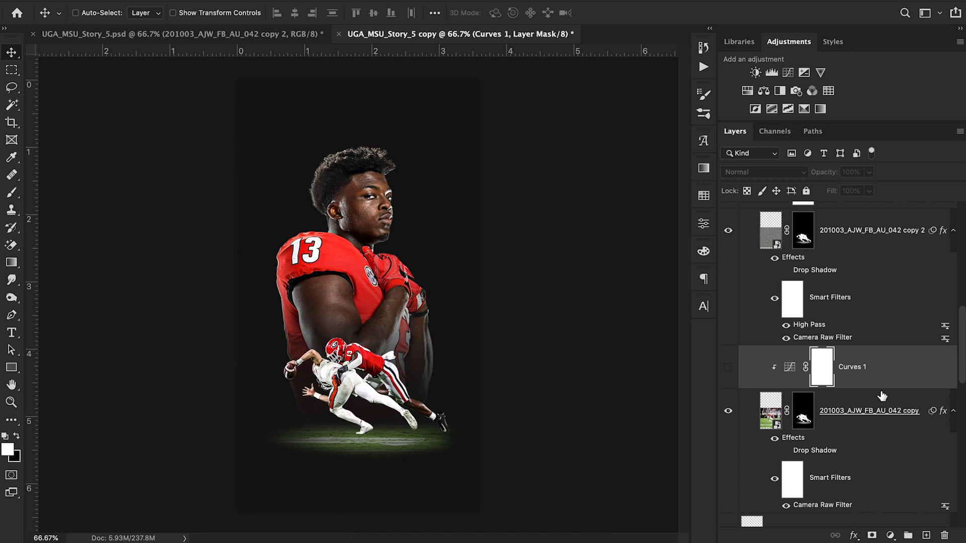
Duplicate the tackle photo layer above Curves 1 and apply a High Pass filter with a 7.2-pixel radius
left_click_drag(882, 404, 868, 337)
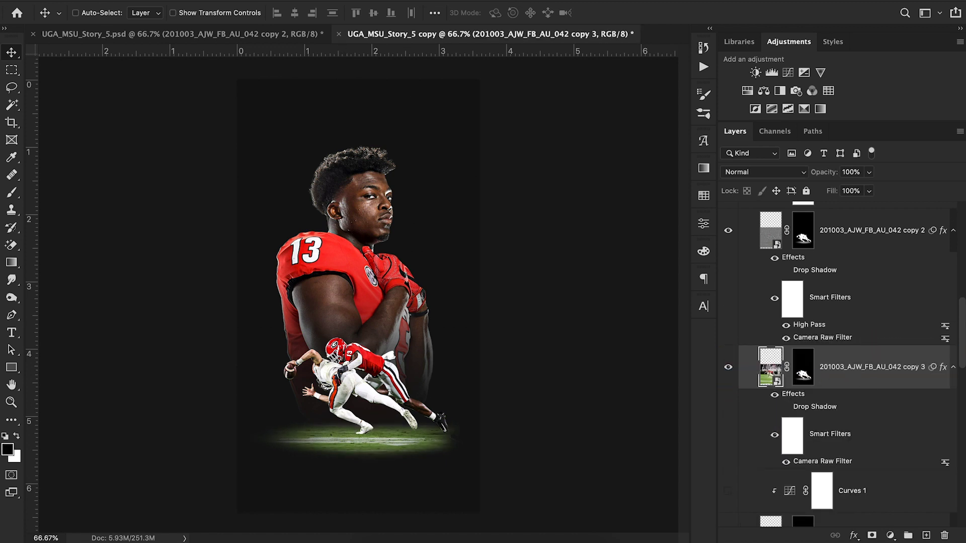
left_click(310, 1)
mouse_move(362, 277)
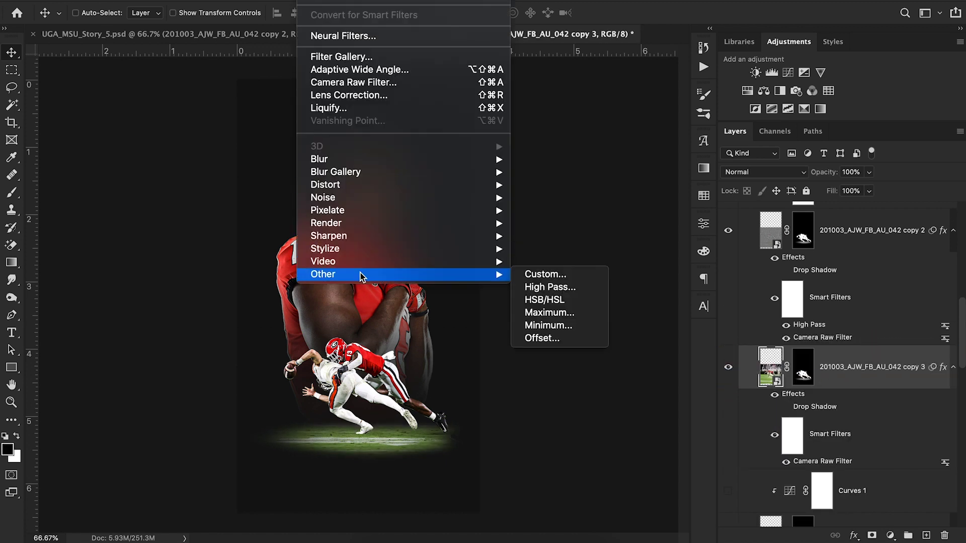
left_click(526, 288)
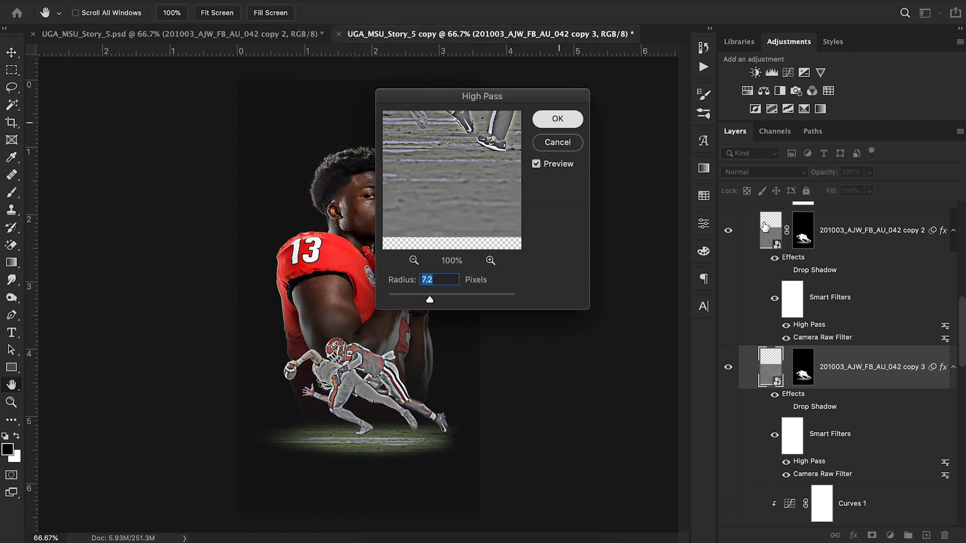
key("Return")
Set the duplicated High Pass tackle layer's blend mode to Overlay and delete that duplicate
left_click(771, 174)
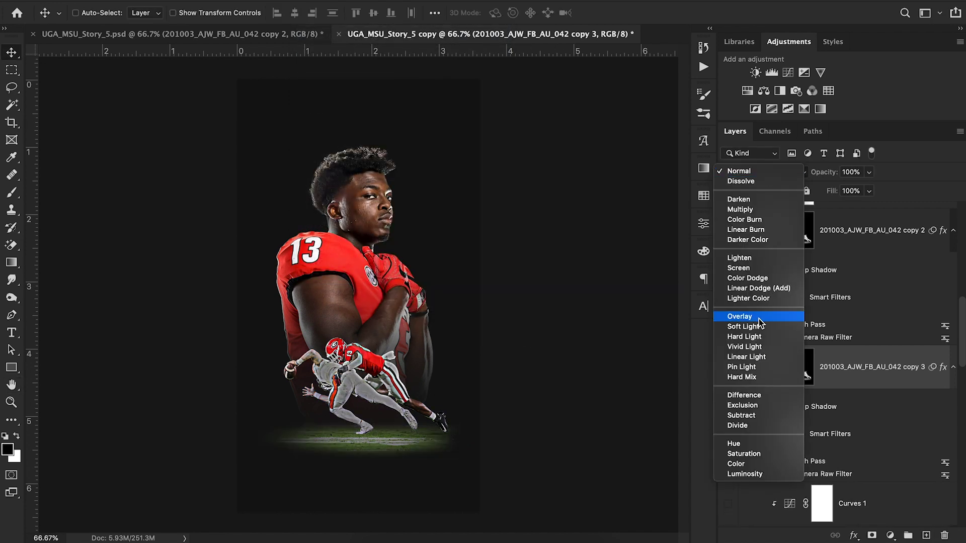
left_click(759, 317)
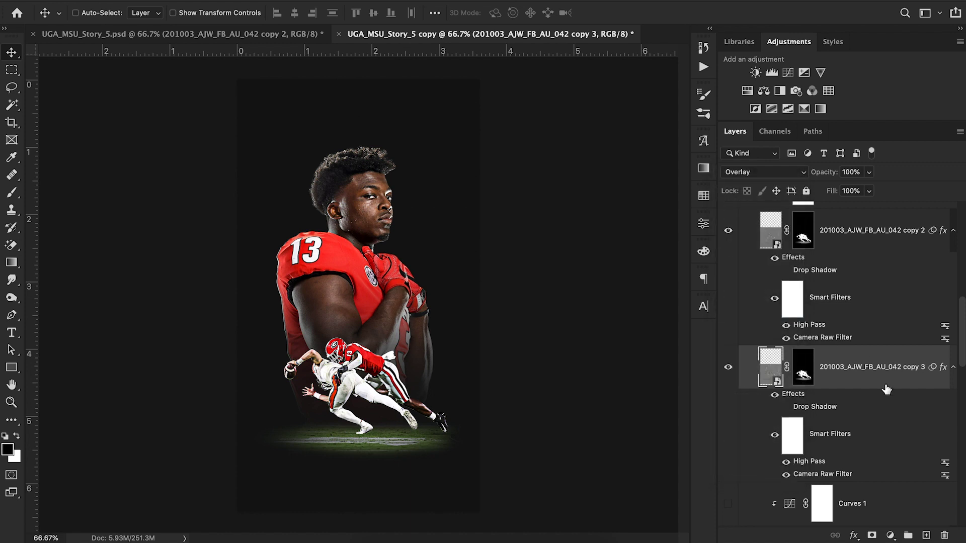
key("BackSpace")
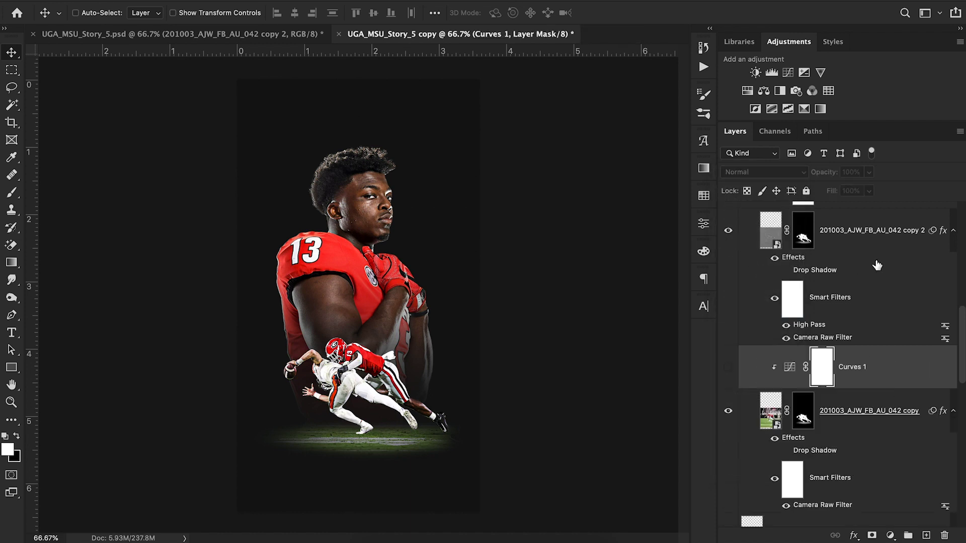
Select 201003_AJW_FB_AU_042 copy 2 to check its blend mode and fill, and compare the tackle with it hidden and shown
left_click(771, 244)
left_click(728, 232)
left_click(728, 232)
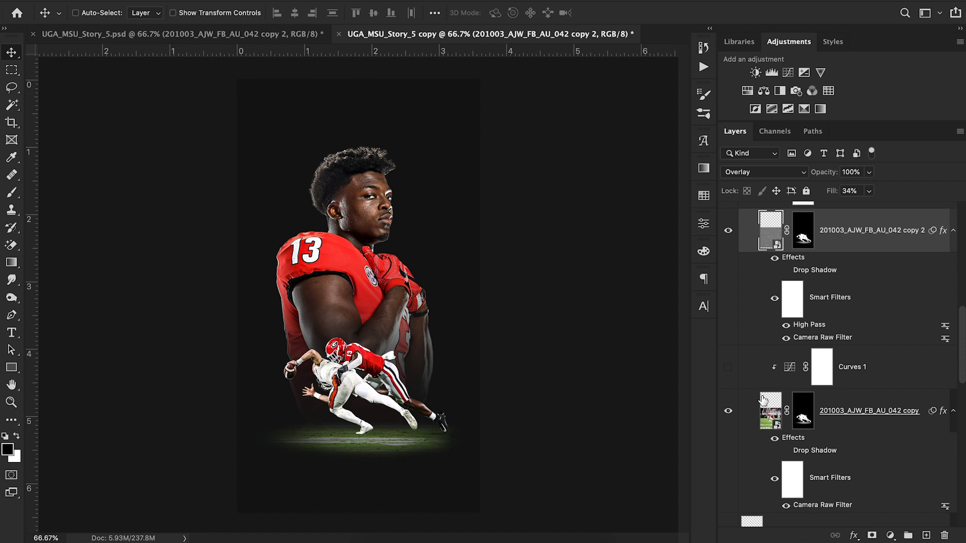
Show the Curves 1 adjustment clipped to the tackle photo, comparing the players with it off and on
left_click(729, 368)
left_click(728, 368)
left_click(728, 368)
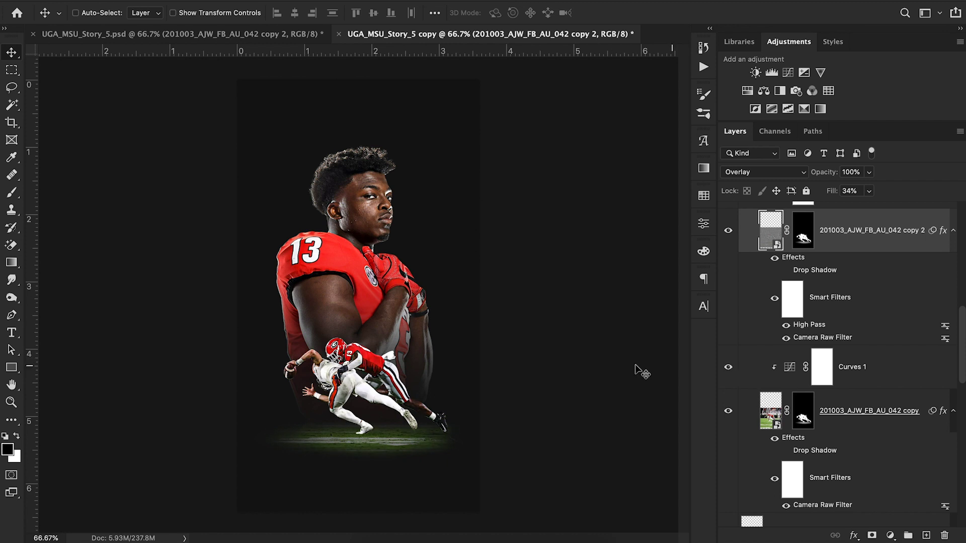
left_click(728, 368)
left_click(728, 368)
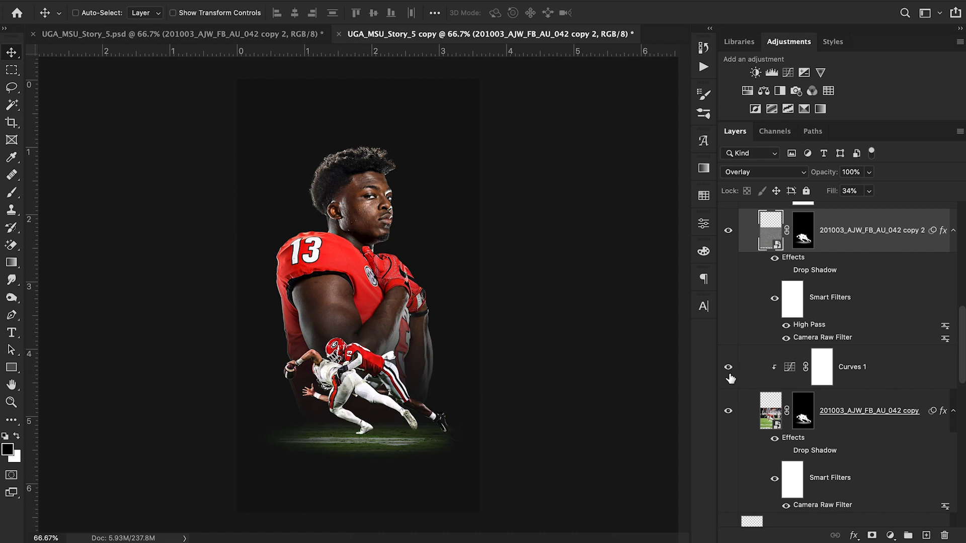
Open the Curves 1 properties to examine the RGB curve, close them, and select the Curves 1 layer
double_click(791, 369)
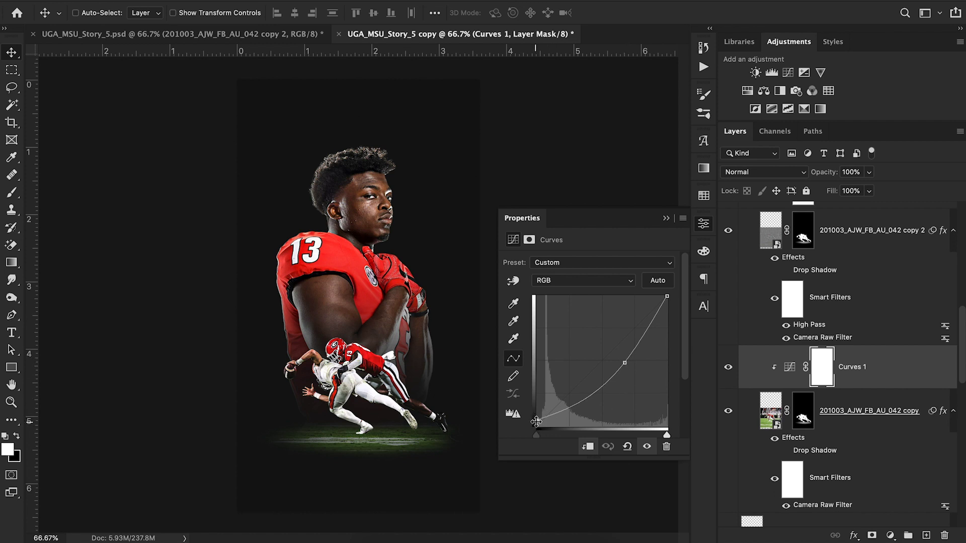
left_click(667, 218)
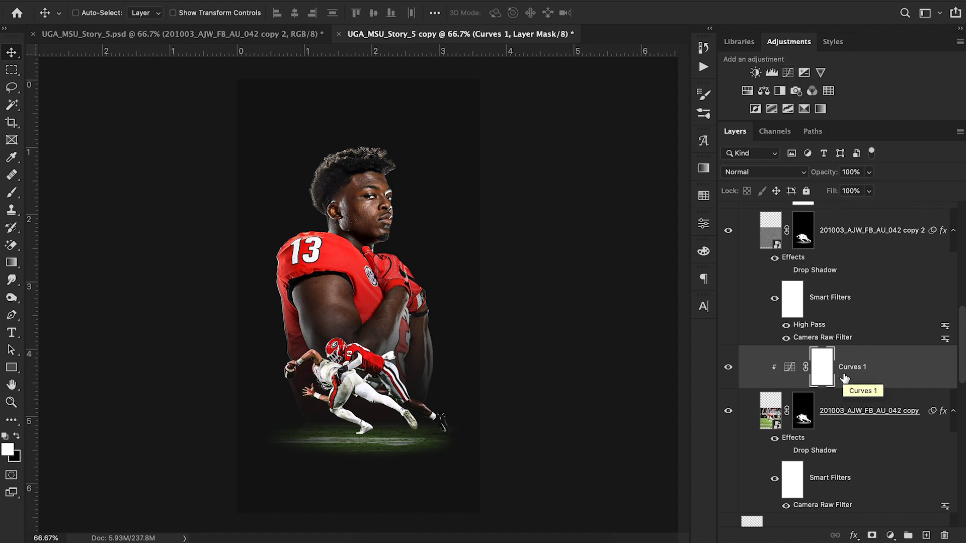
left_click(873, 367)
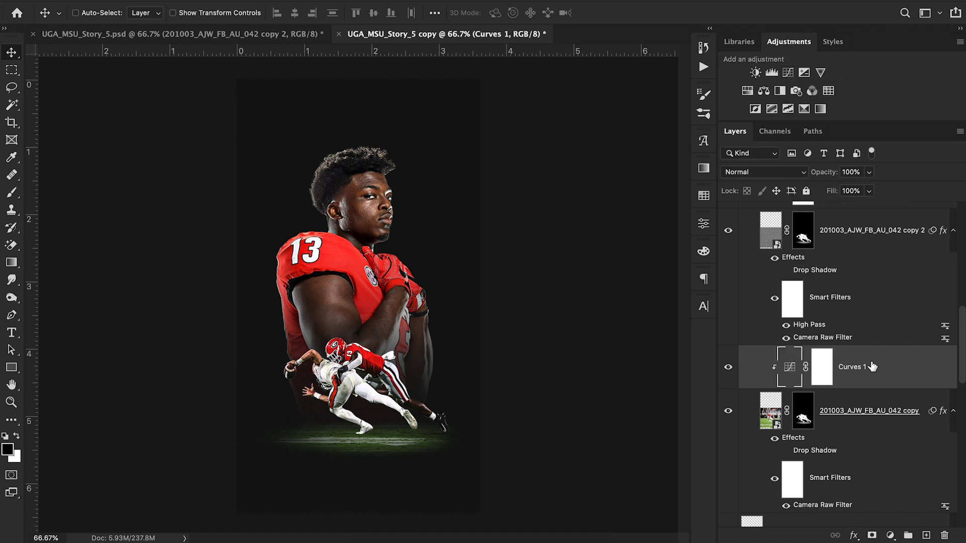
Show and select the Brush layer behind the player, comparing the background with it off and on
scroll(873, 367, "down", 15)
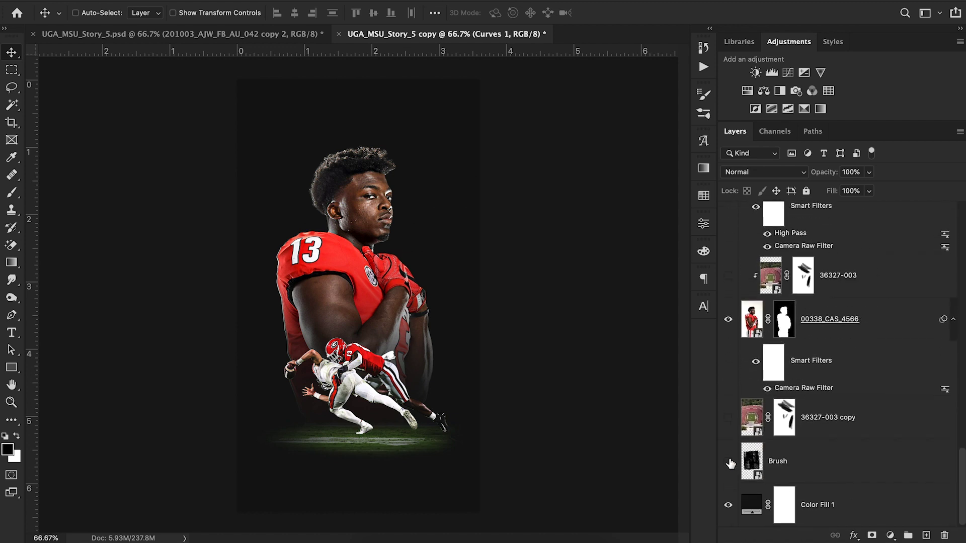
left_click(729, 462)
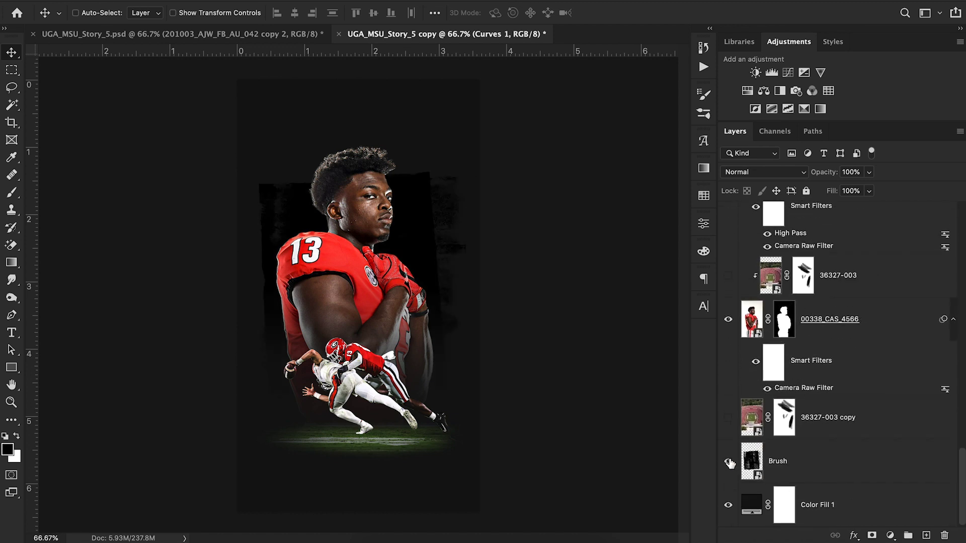
left_click(812, 468)
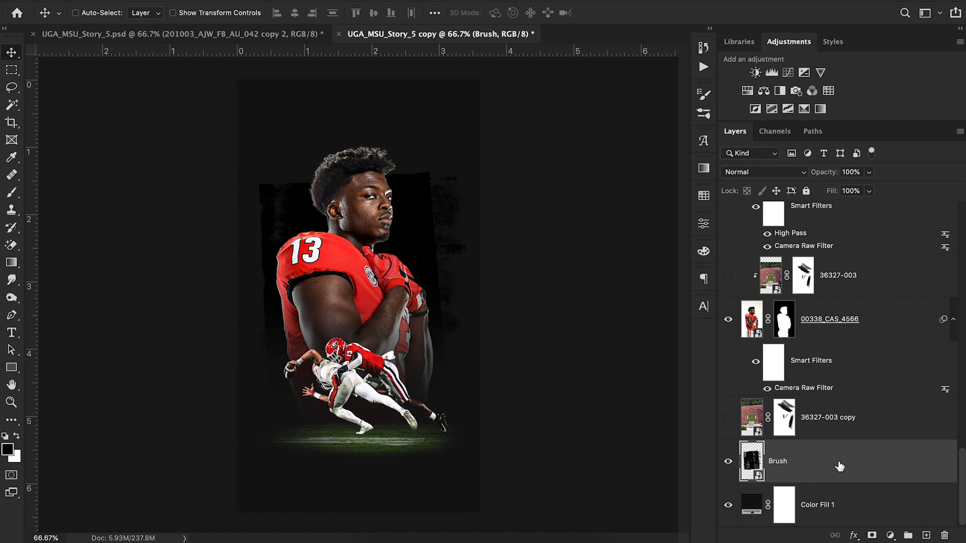
left_click(728, 462)
left_click(727, 462)
left_click(728, 460)
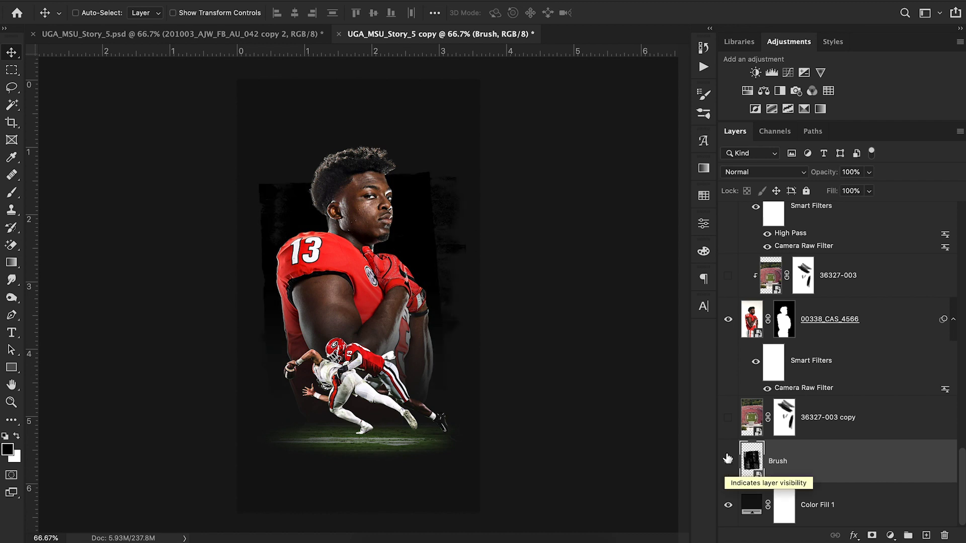
Show the stadium layer 36327-003 clipped to the player cutout, check its blend mode, and select its layer mask
scroll(727, 459, "up", 5)
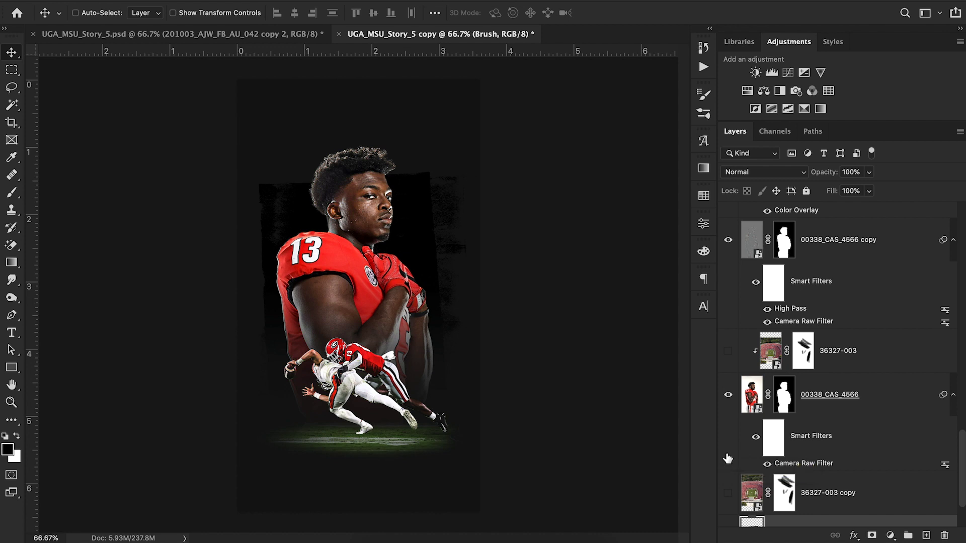
left_click(728, 351)
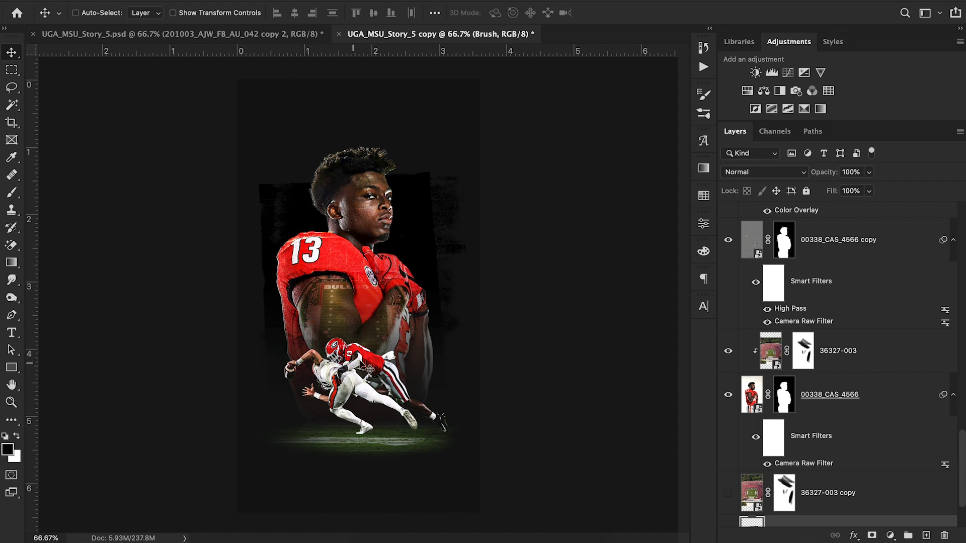
left_click(854, 354)
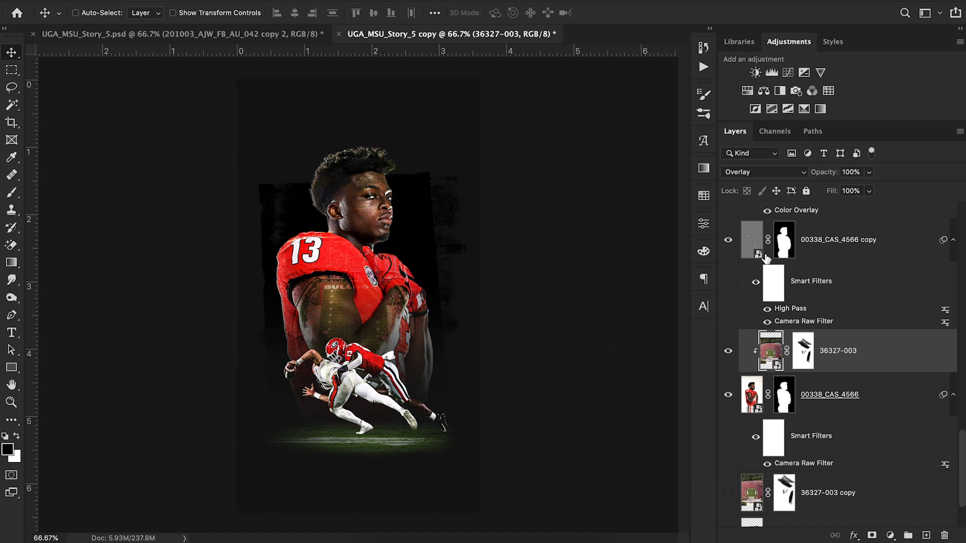
left_click(730, 241)
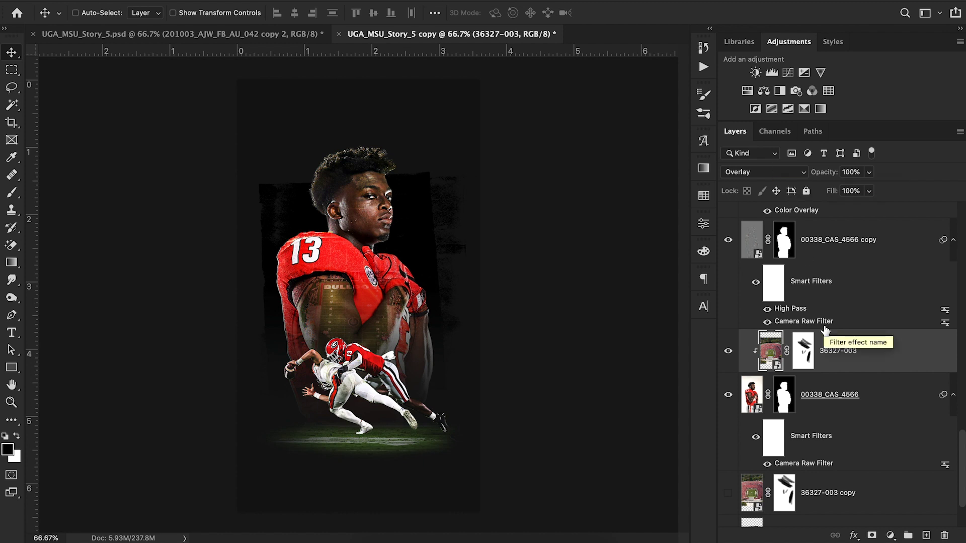
left_click(800, 358)
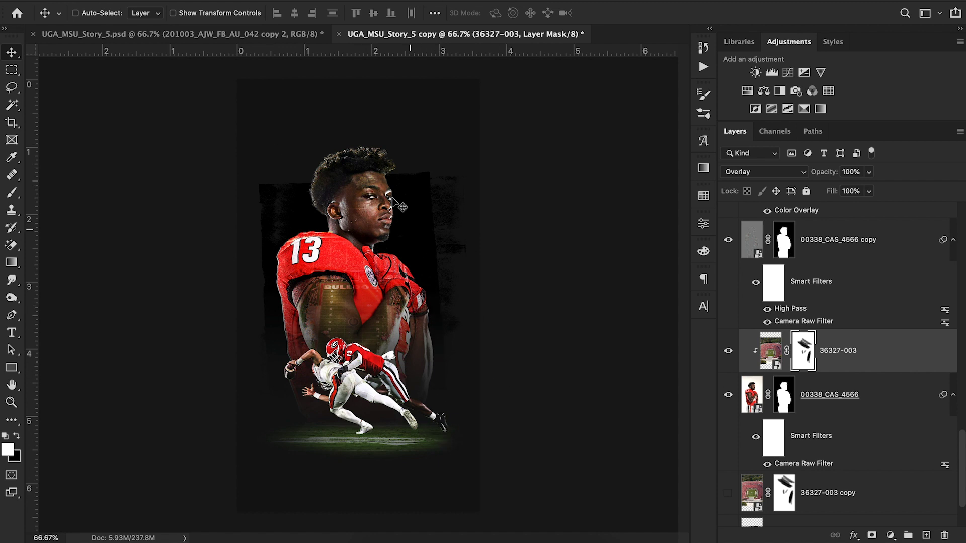
Show the stadium layer 36327-003 copy behind the player, keeping its Overlay blend mode, and select the Brush layer beneath it
scroll(823, 456, "down", 3)
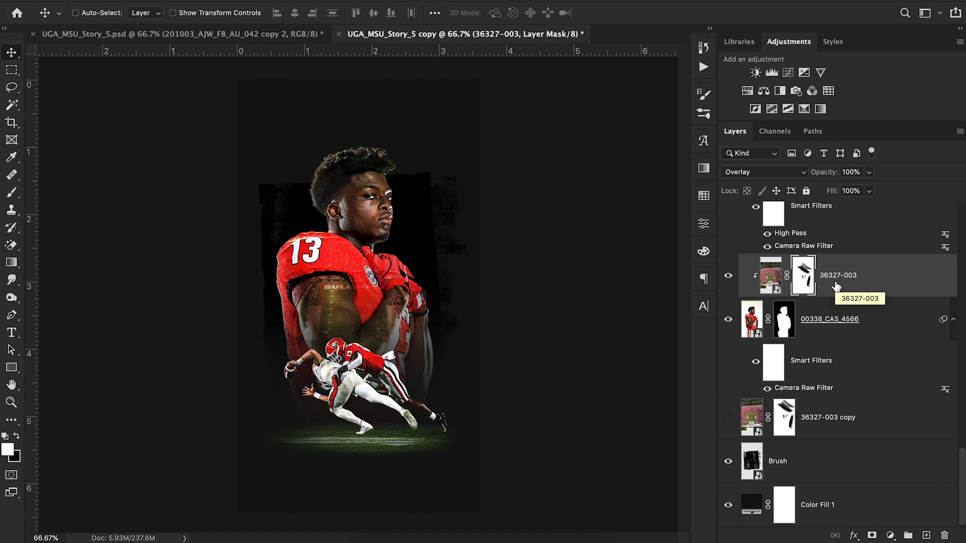
left_click(727, 421)
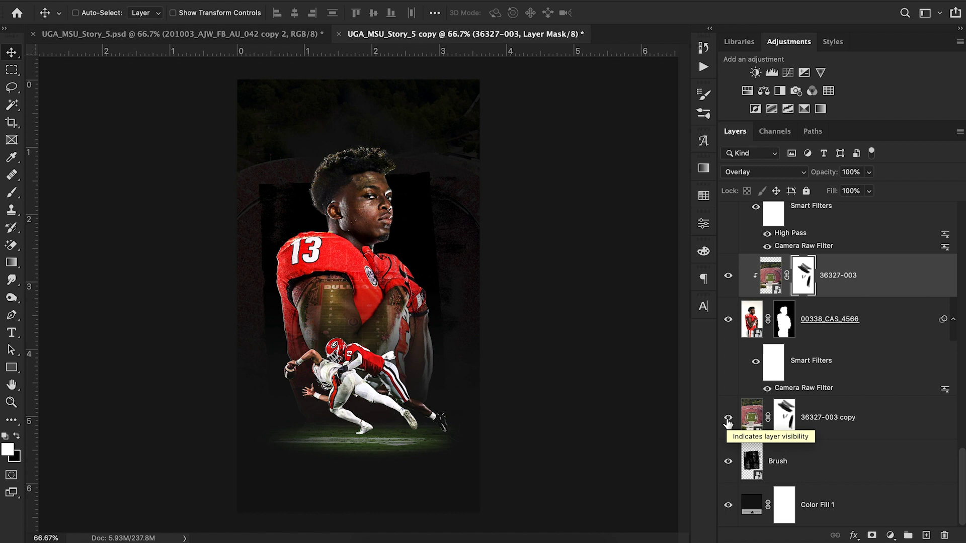
left_click(843, 431)
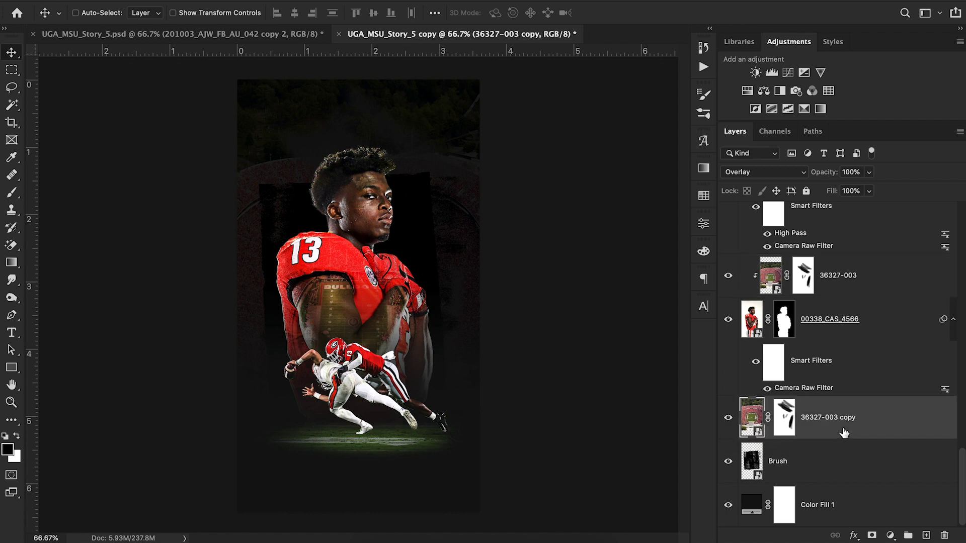
left_click(758, 176)
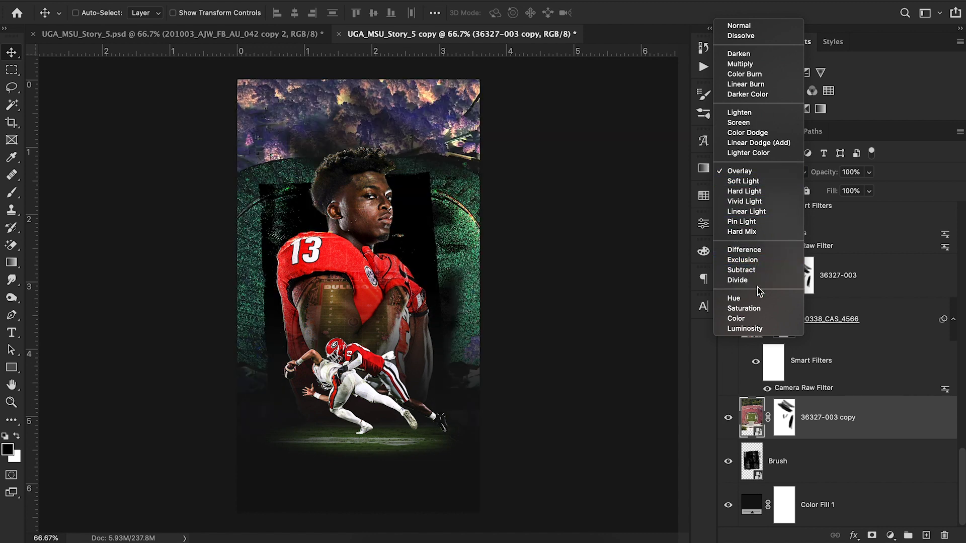
left_click(750, 173)
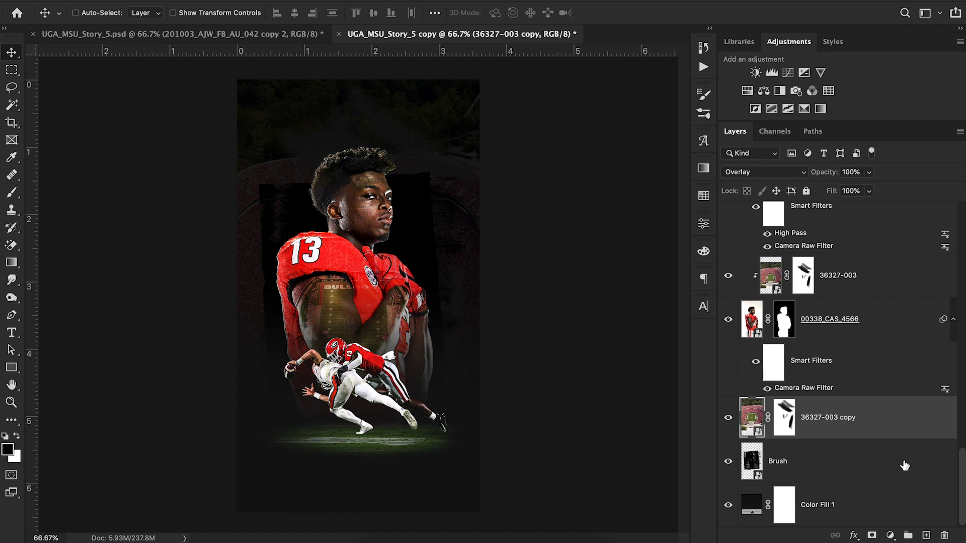
left_click(826, 466)
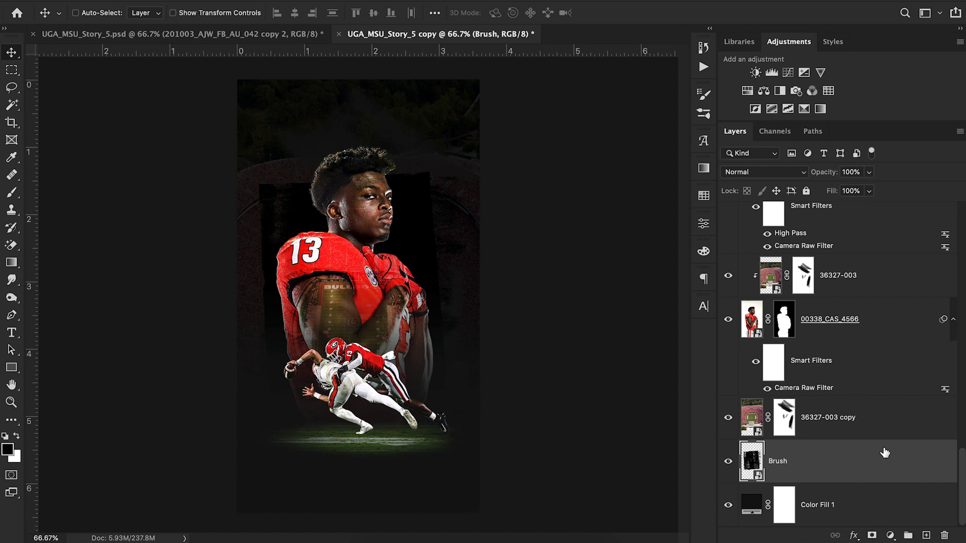
Show and select Layer 2, located between the tackle photo and the Text group
scroll(885, 452, "up", 5)
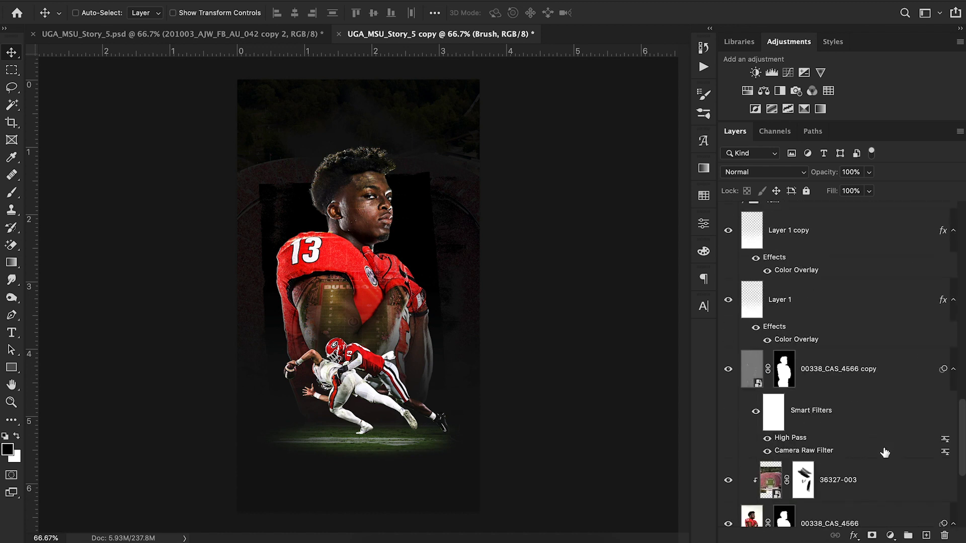
scroll(885, 453, "up", 3)
scroll(885, 452, "up", 2)
scroll(885, 453, "down", 5)
scroll(885, 453, "up", 4)
scroll(885, 452, "up", 6)
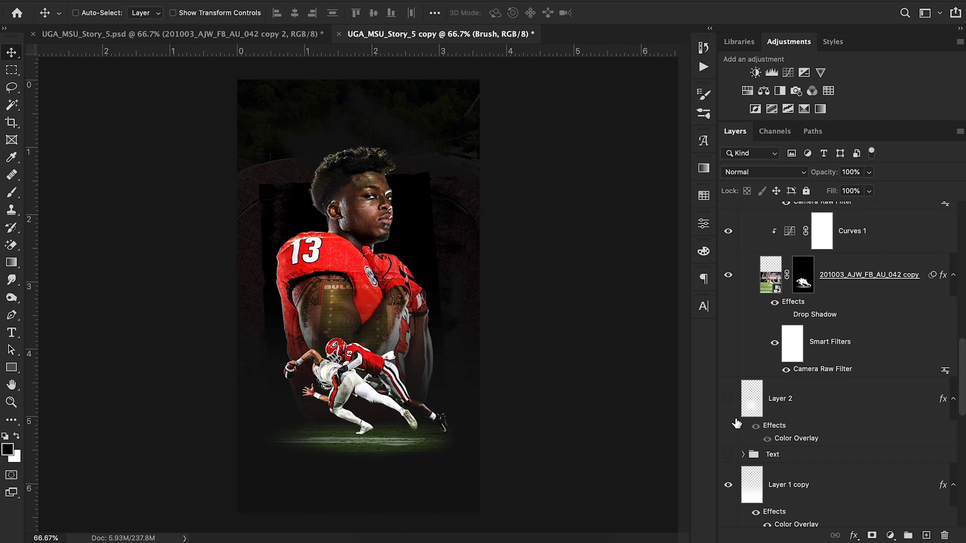
left_click(729, 399)
left_click(802, 400)
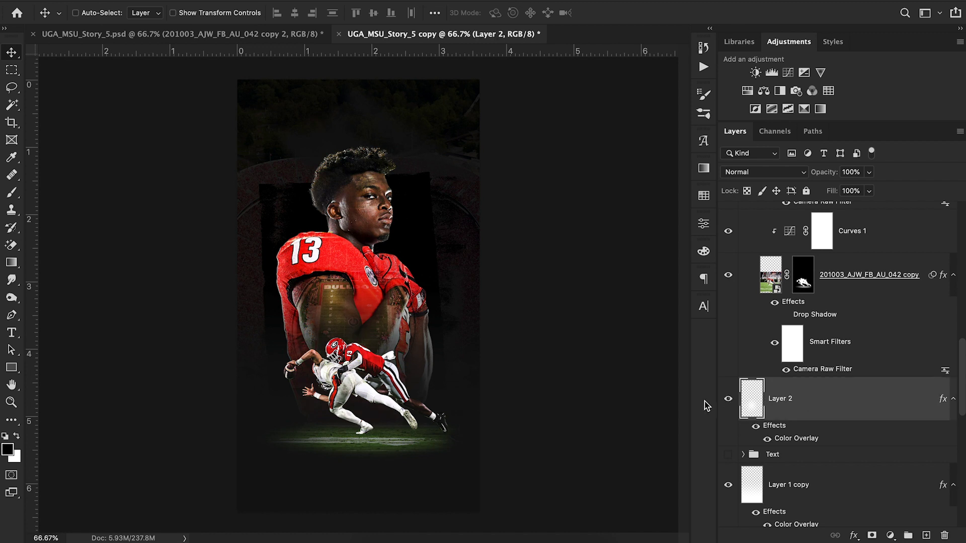
Check Layer 2 off and on, and draw a black-to-transparent radial gradient behind the tackle photo on a new layer above it
left_click(729, 400)
left_click(728, 400)
left_click(926, 535)
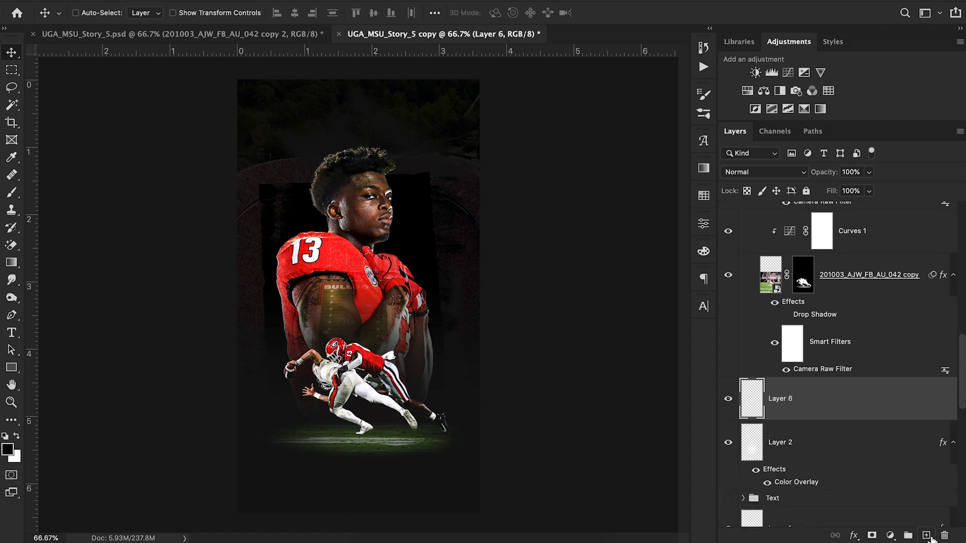
key("g")
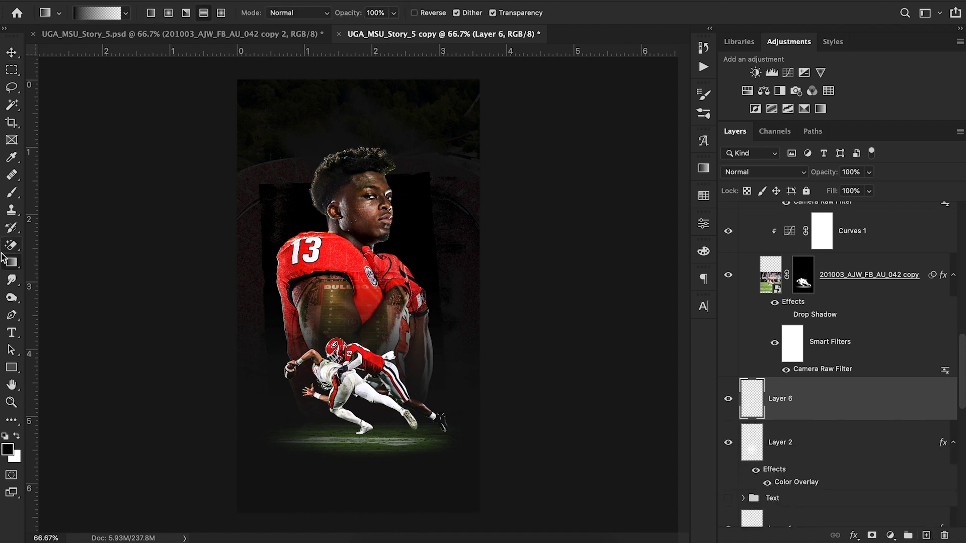
left_click(168, 14)
left_click_drag(351, 370, 439, 454)
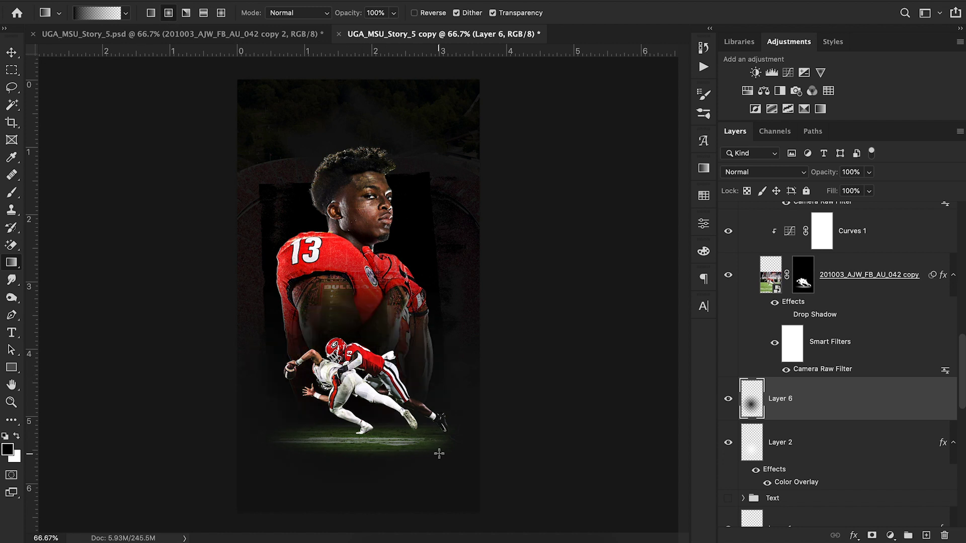
Undo the radial gradient and delete the new empty layer above Layer 2
key("super+z")
left_click(11, 52)
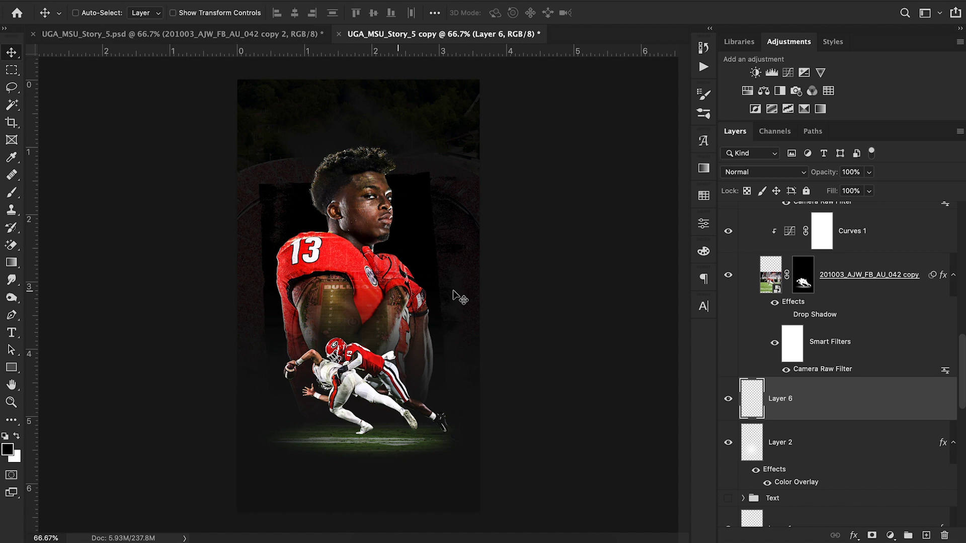
key("BackSpace")
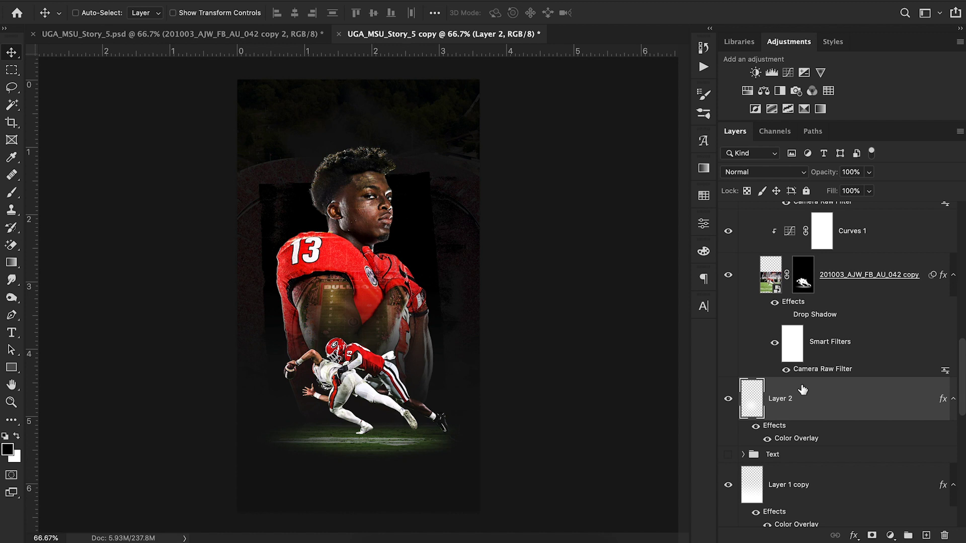
Show the Levels 1 adjustment above the tackle photo in Group 3 and set its midtone input level to 1.08
scroll(801, 390, "up", 3)
scroll(801, 390, "up", 2)
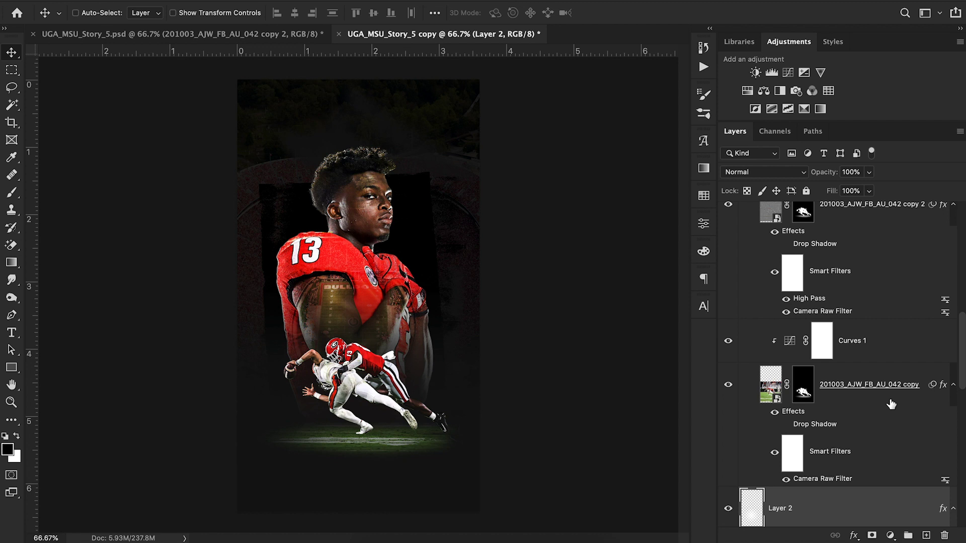
scroll(891, 405, "up", 3)
scroll(891, 404, "up", 3)
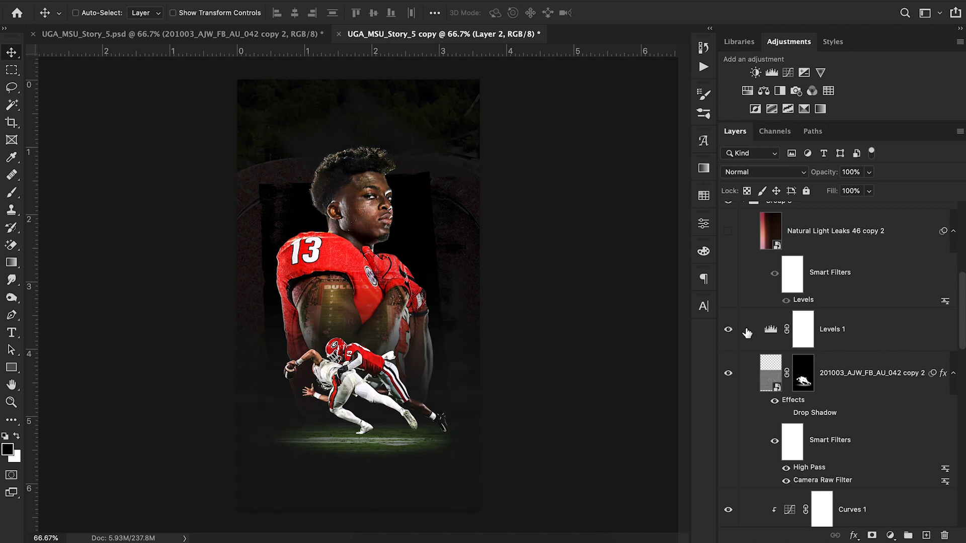
left_click(728, 330)
double_click(771, 329)
left_click_drag(595, 362, 592, 363)
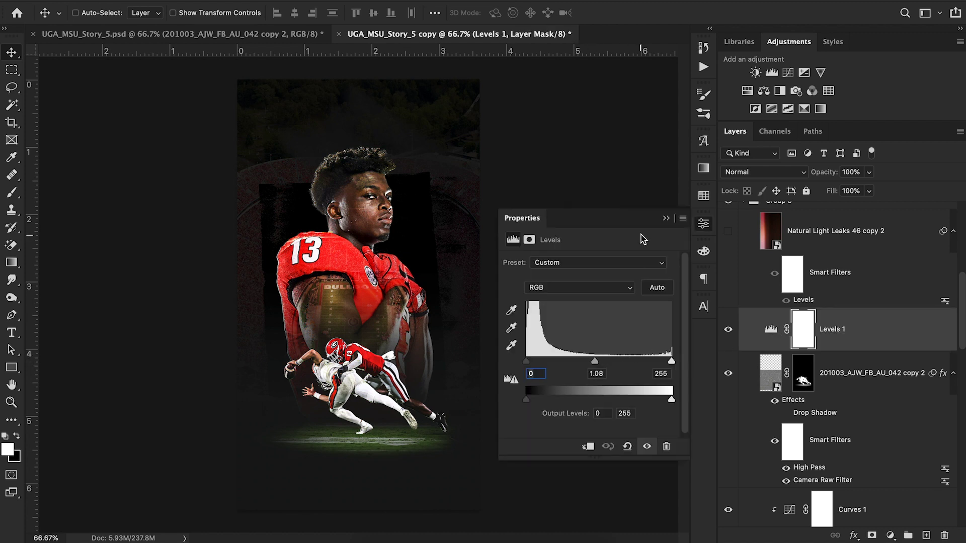
left_click(667, 218)
Compare the graphic with the Levels 1 adjustment off and on, leaving it shown
left_click(730, 330)
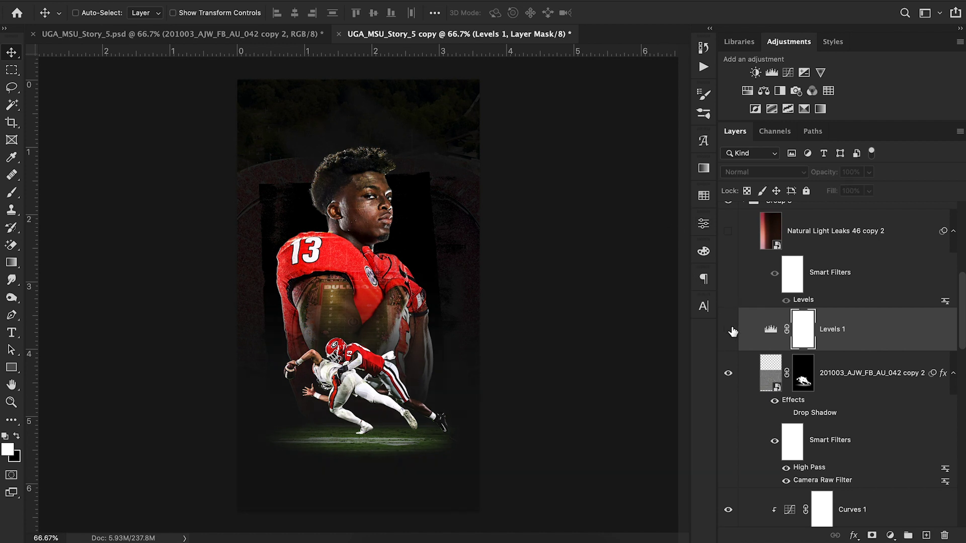
left_click(730, 330)
scroll(728, 344, "down", 5)
scroll(727, 344, "up", 5)
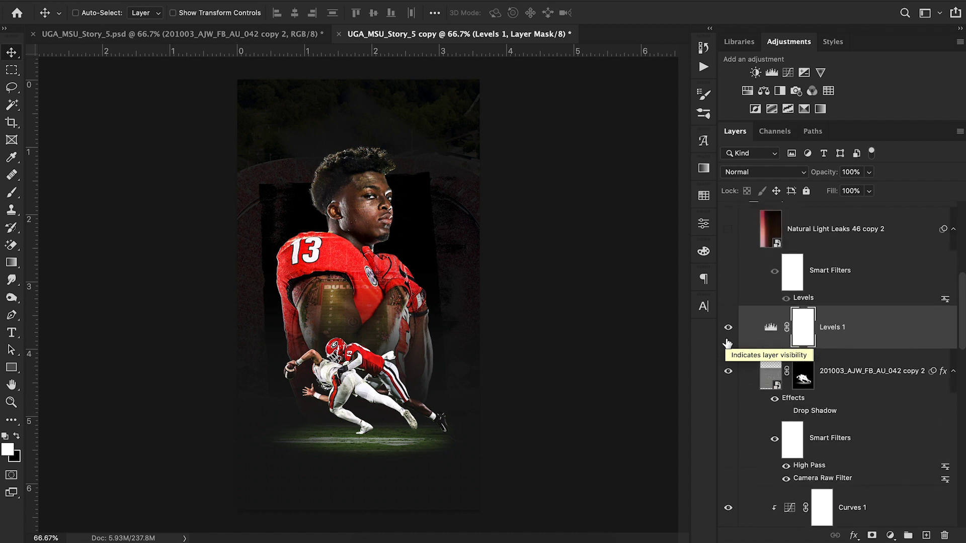
Show and select Natural Light Leaks 46 copy 2 in Group 3, keep its Linear Dodge (Add) blend mode, and compare it off and on
scroll(728, 343, "up", 1)
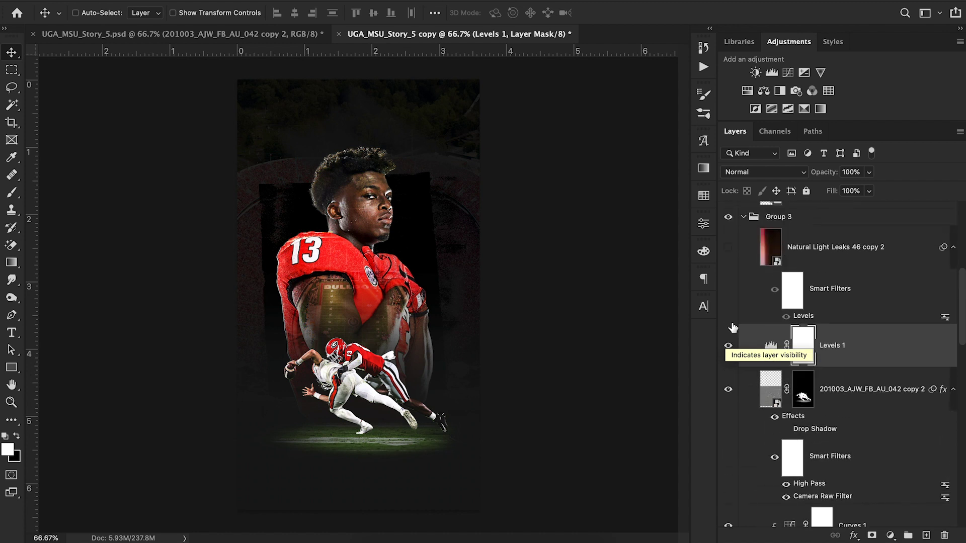
left_click(866, 259)
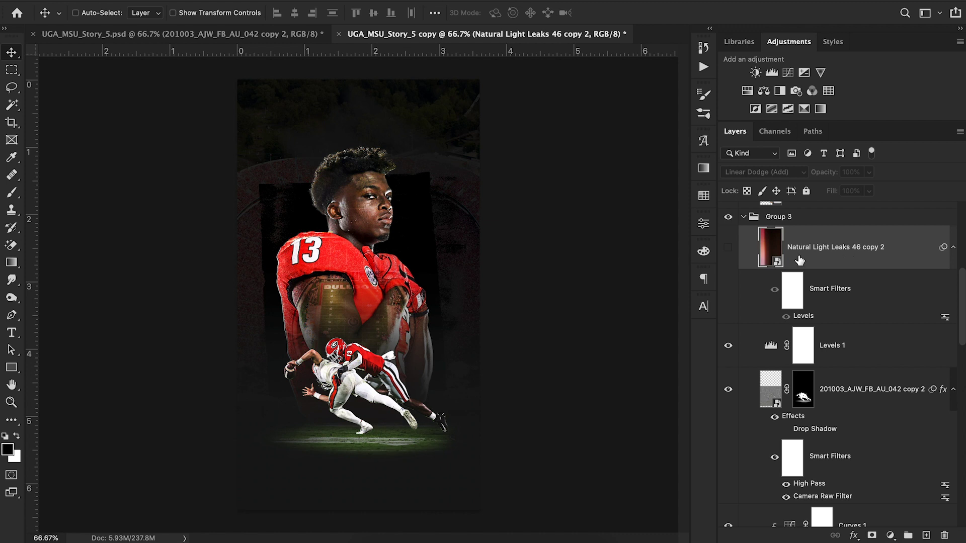
left_click(728, 247)
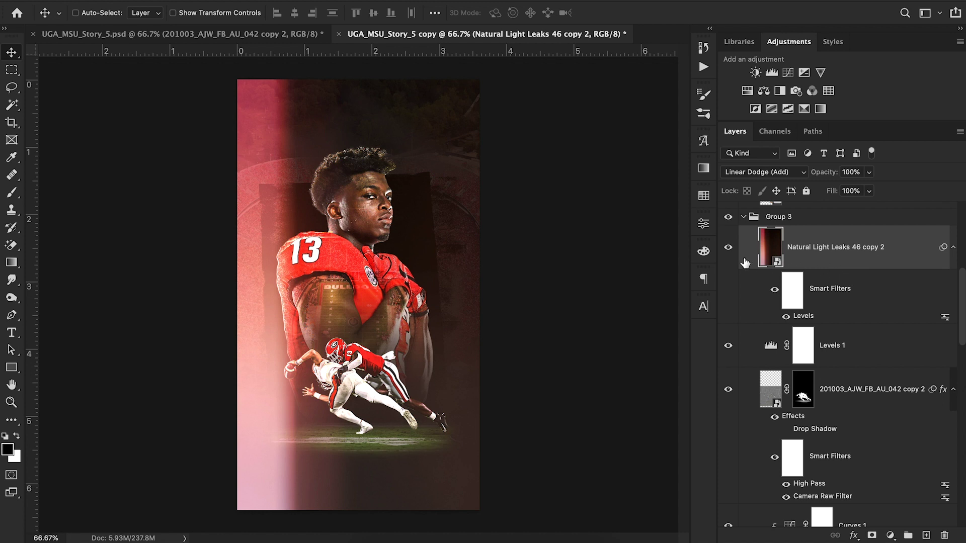
left_click(772, 174)
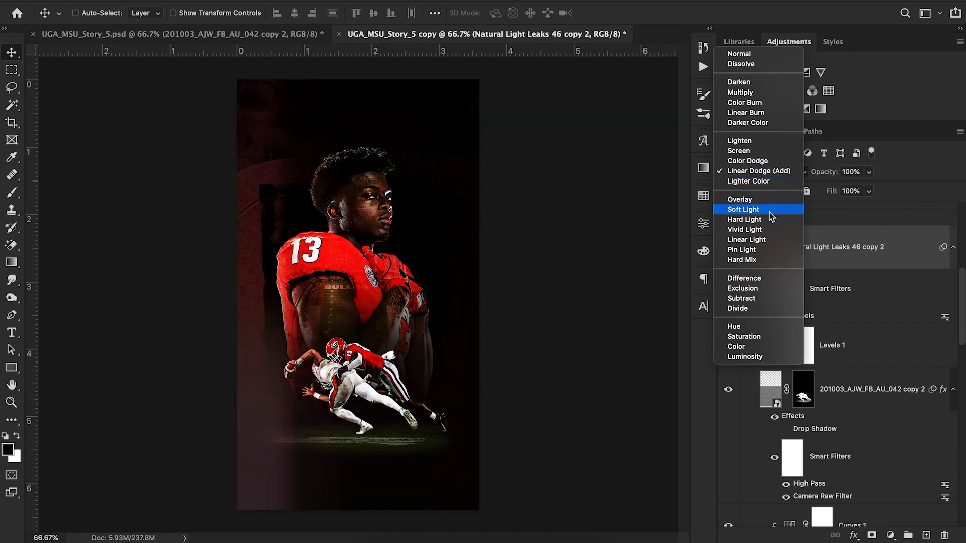
left_click(769, 172)
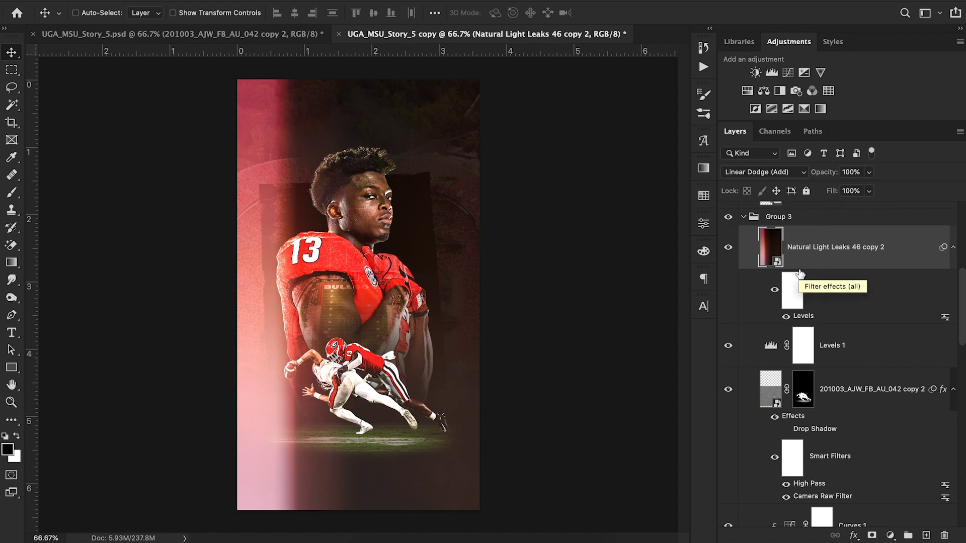
left_click(728, 252)
left_click(729, 251)
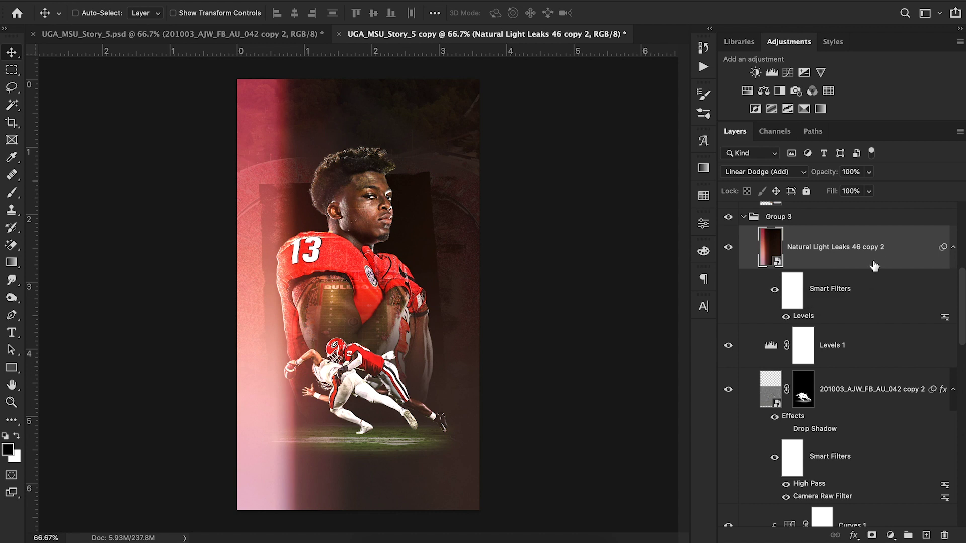
Show and select the UGA Logo layer in Group 2
scroll(875, 267, "up", 10)
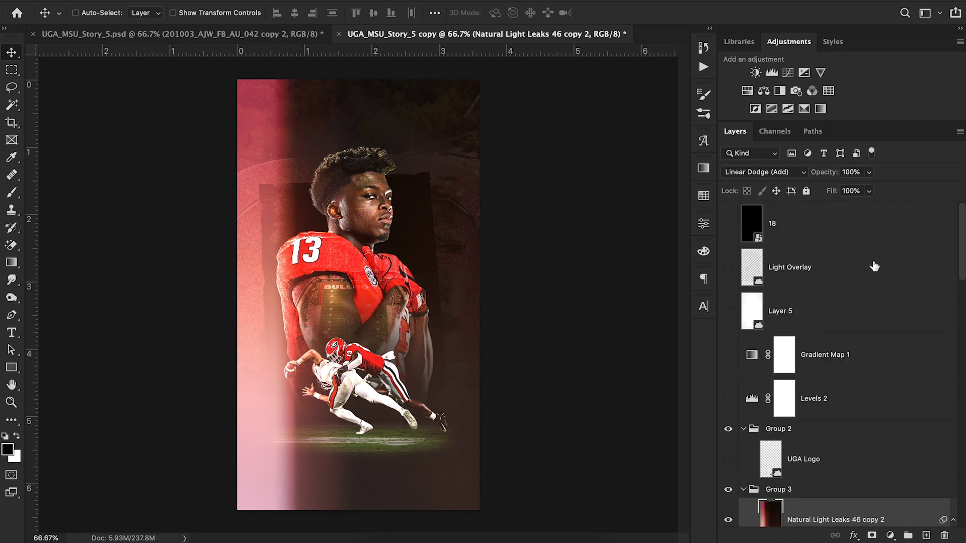
scroll(875, 267, "down", 10)
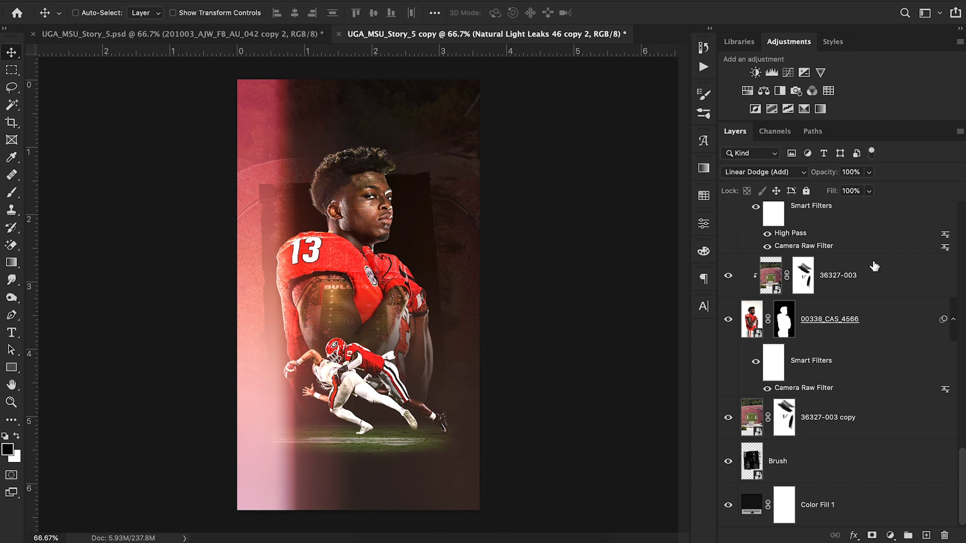
scroll(875, 267, "up", 5)
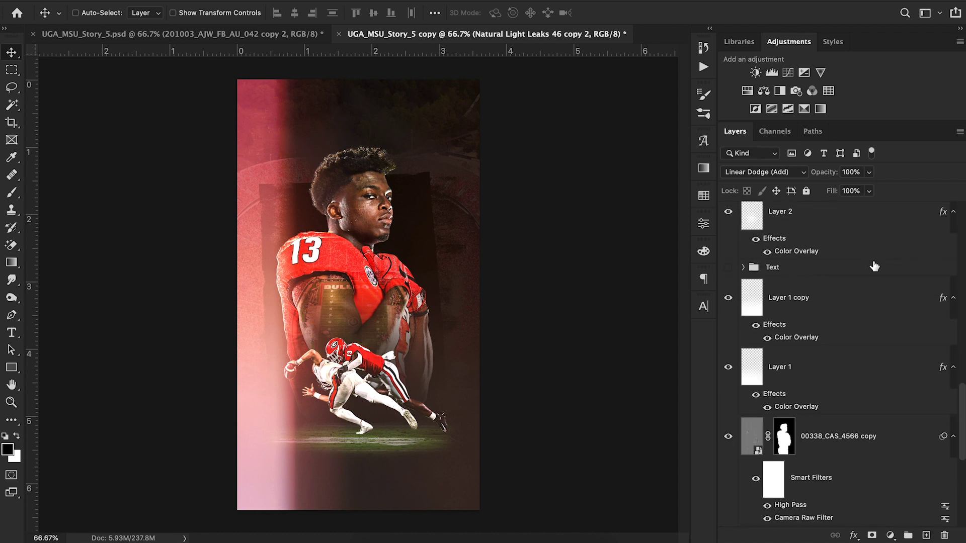
scroll(763, 261, "up", 2)
scroll(762, 261, "up", 5)
scroll(763, 261, "up", 4)
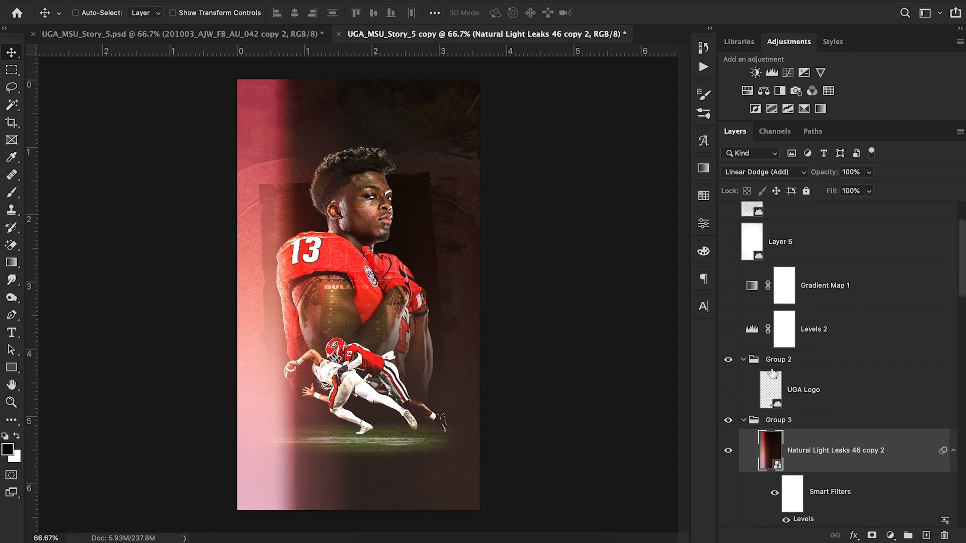
left_click(728, 390)
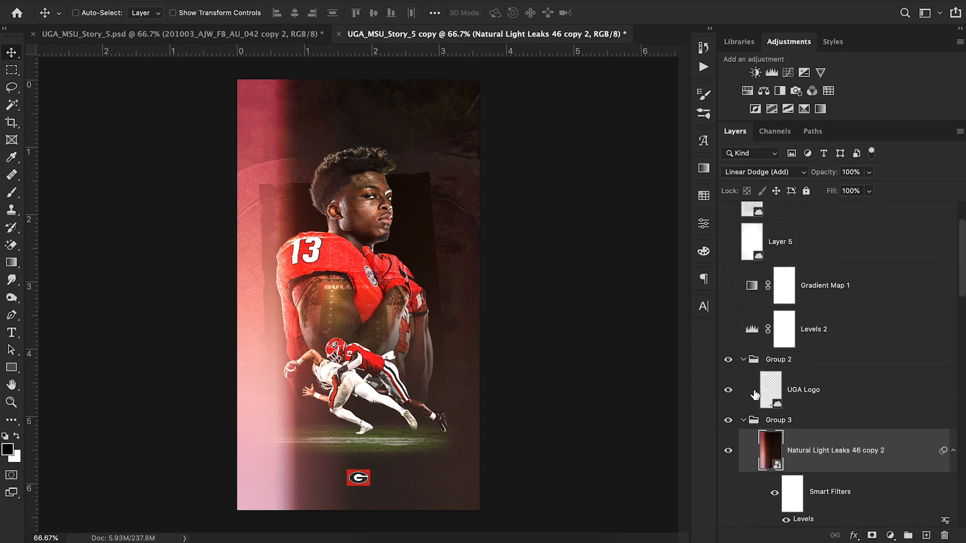
left_click(800, 398)
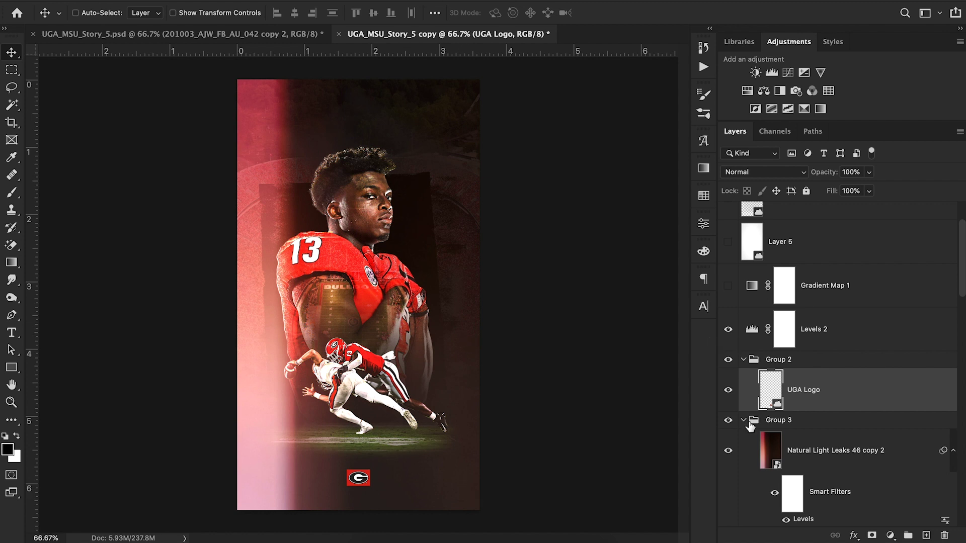
Preview Natural Light Leaks 46 copy 2 in Normal blend mode, and restore it to Linear Dodge (Add)
left_click(857, 463)
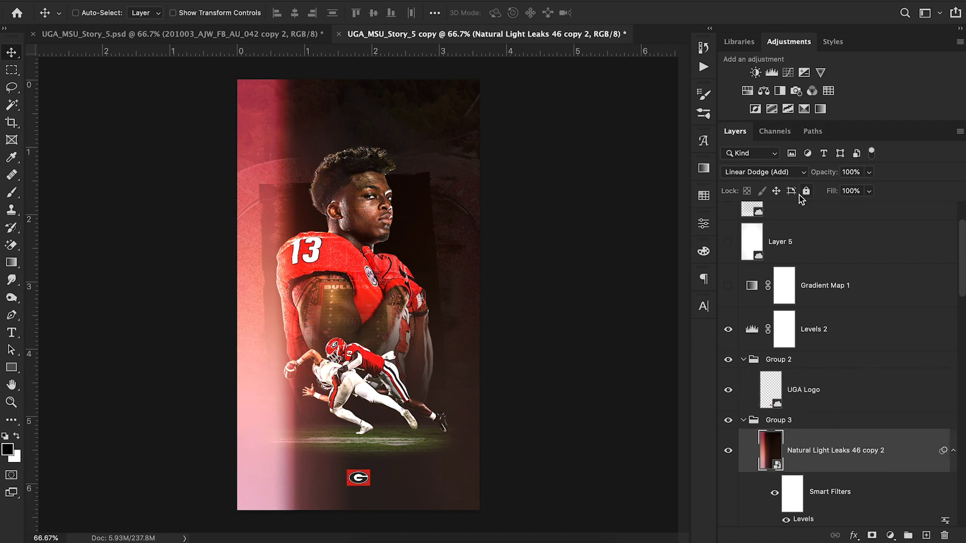
left_click(782, 174)
left_click(732, 50)
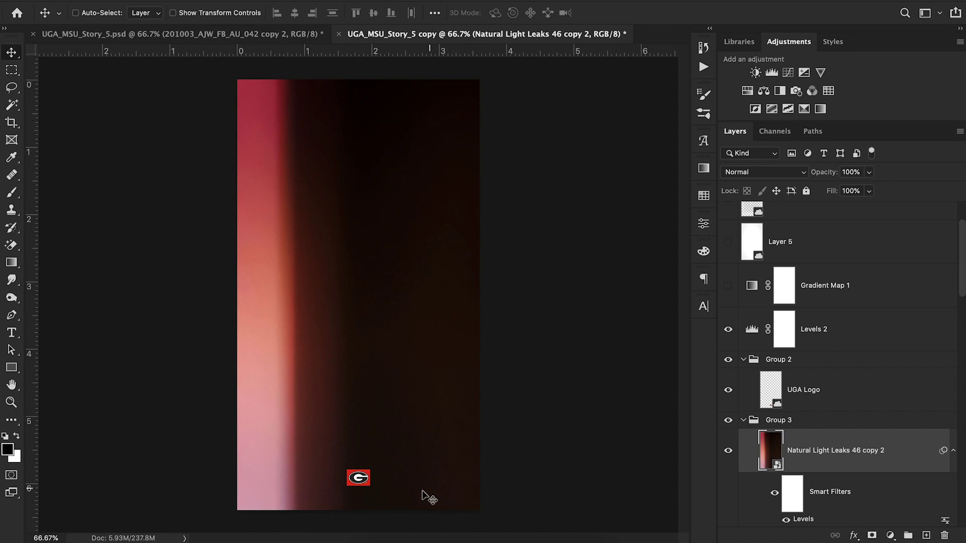
left_click(755, 172)
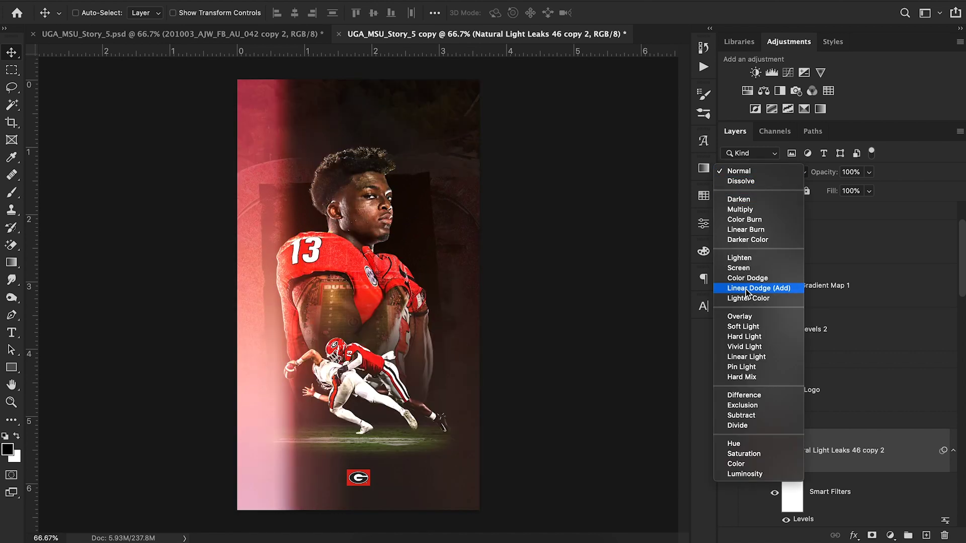
left_click(746, 289)
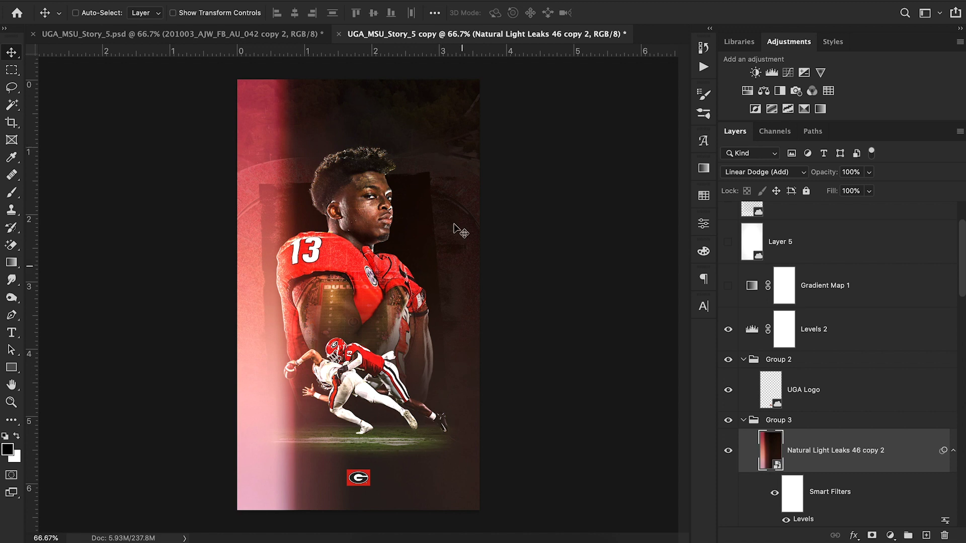
Review the input level settings of the Levels 2 adjustment above Group 2
double_click(752, 331)
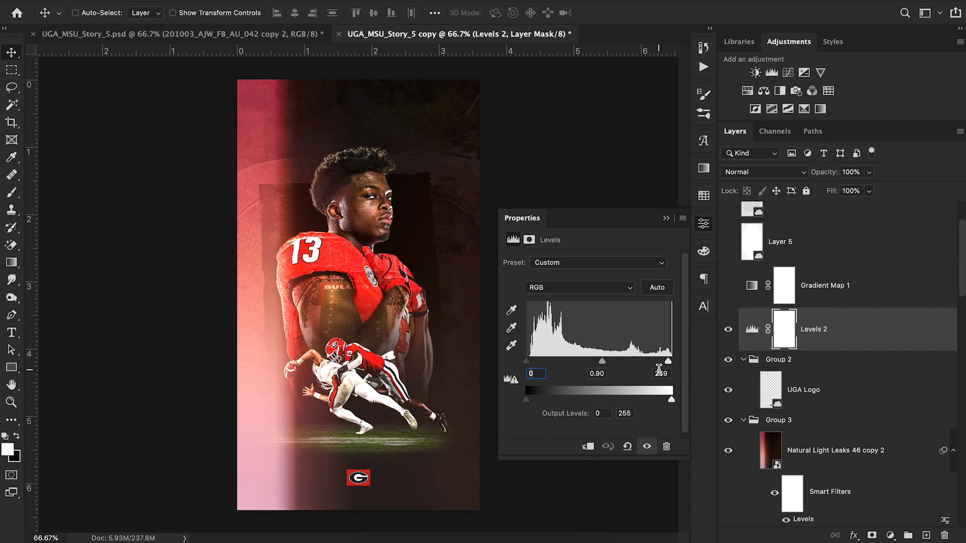
left_click(666, 215)
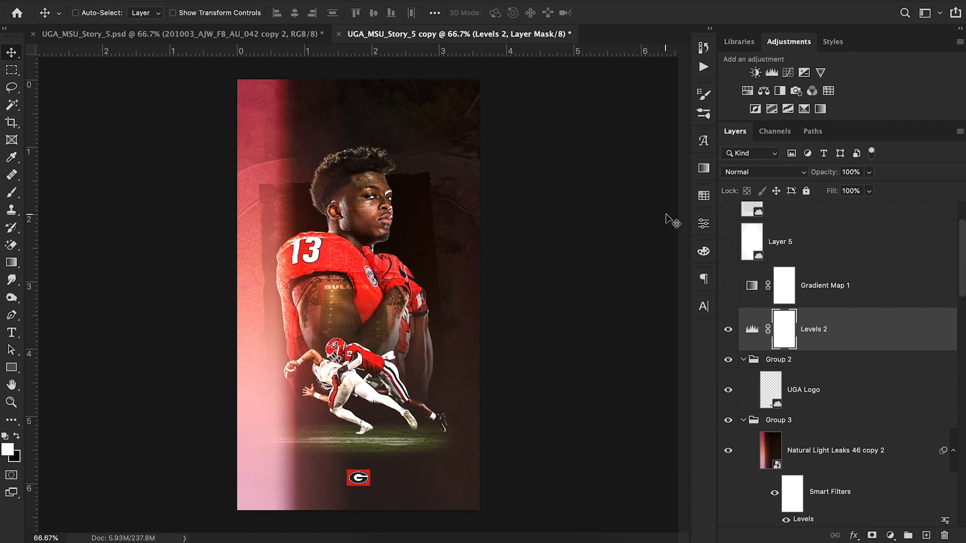
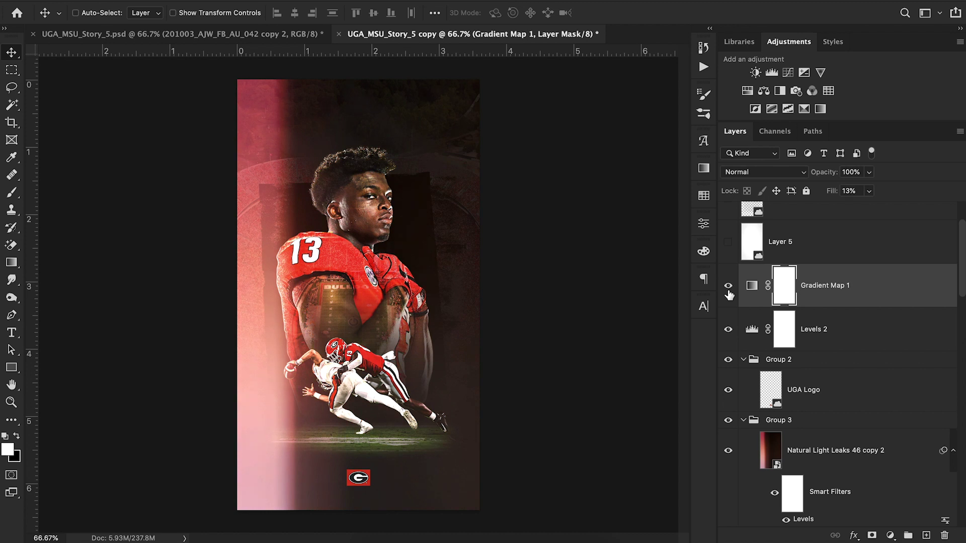
Show the Gradient Map 1 adjustment, compare the graphic with it off and on, and select the adjustment itself instead of its mask
left_click(729, 288)
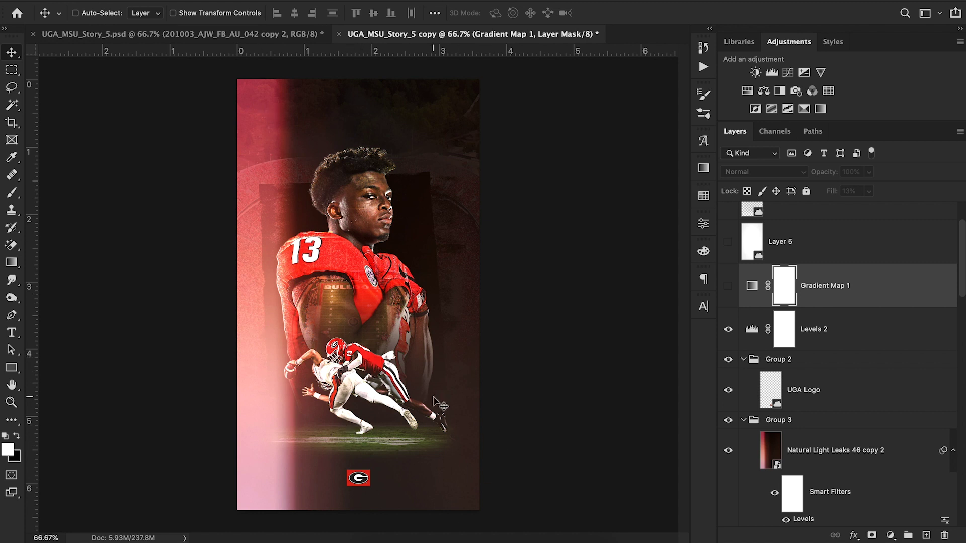
left_click(728, 286)
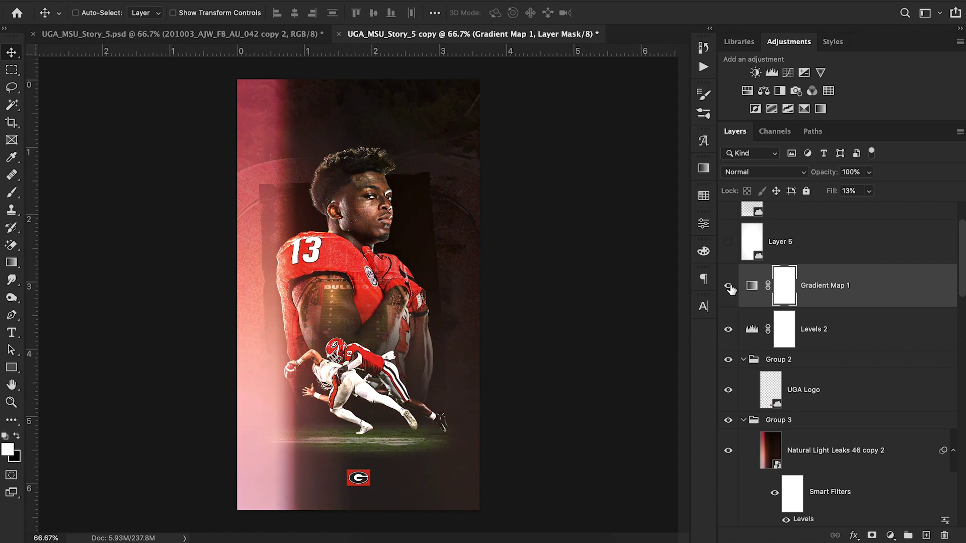
left_click(891, 291)
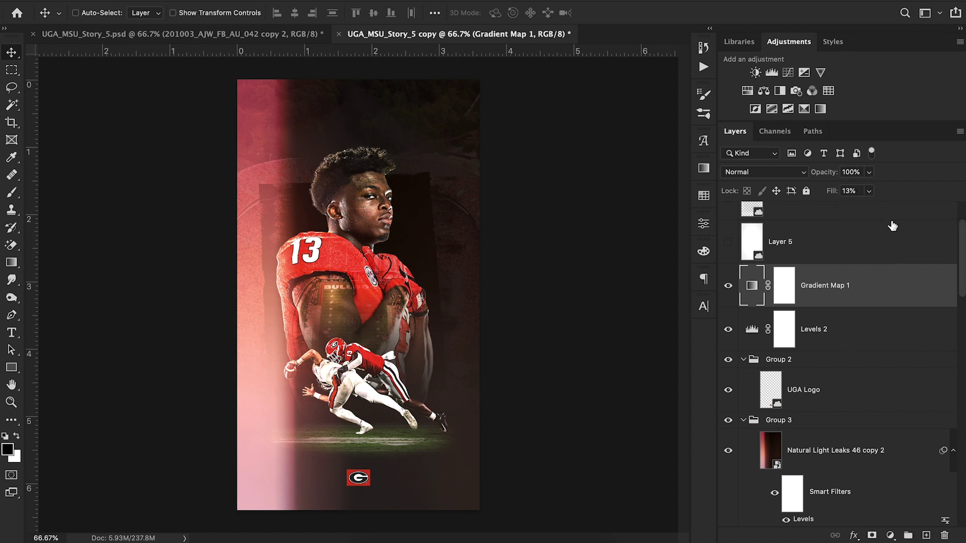
Raise the fill of Gradient Map 1 to 100% to preview the color grading at full strength
left_click(869, 191)
left_click_drag(866, 207, 953, 216)
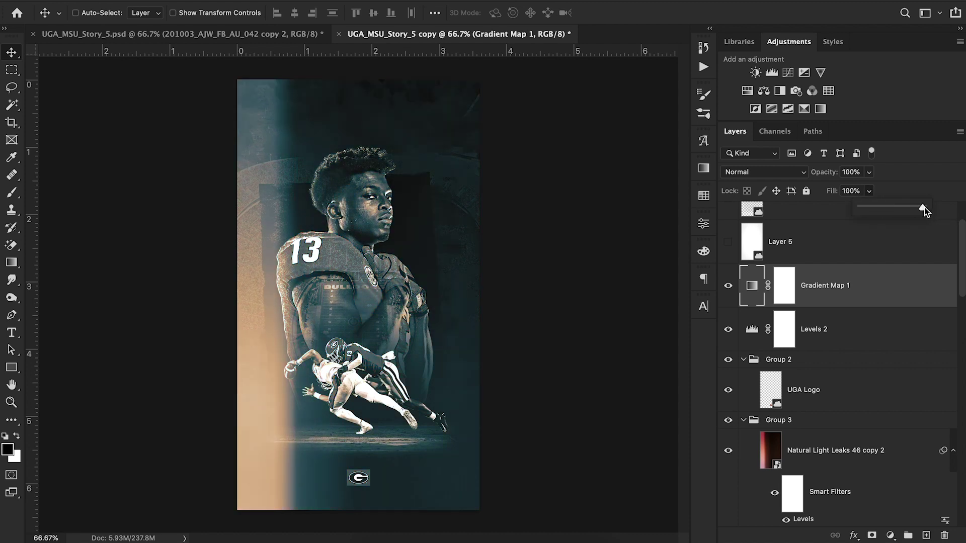
left_click(881, 286)
Preview Gradient Map 1 at reduced opacity, restore it to 100%, and set its fill to 13%
left_click(869, 172)
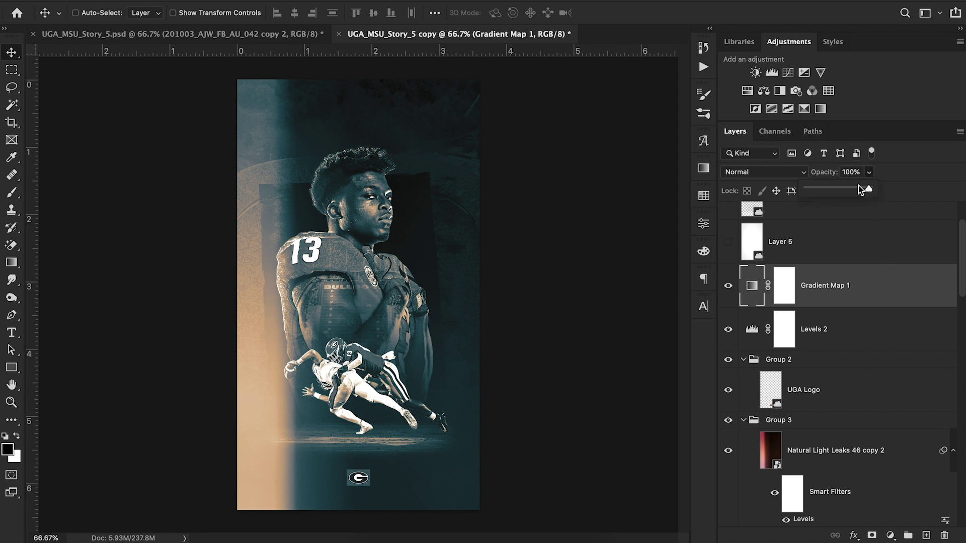
left_click_drag(848, 188, 843, 188)
left_click_drag(828, 186, 895, 195)
left_click(869, 192)
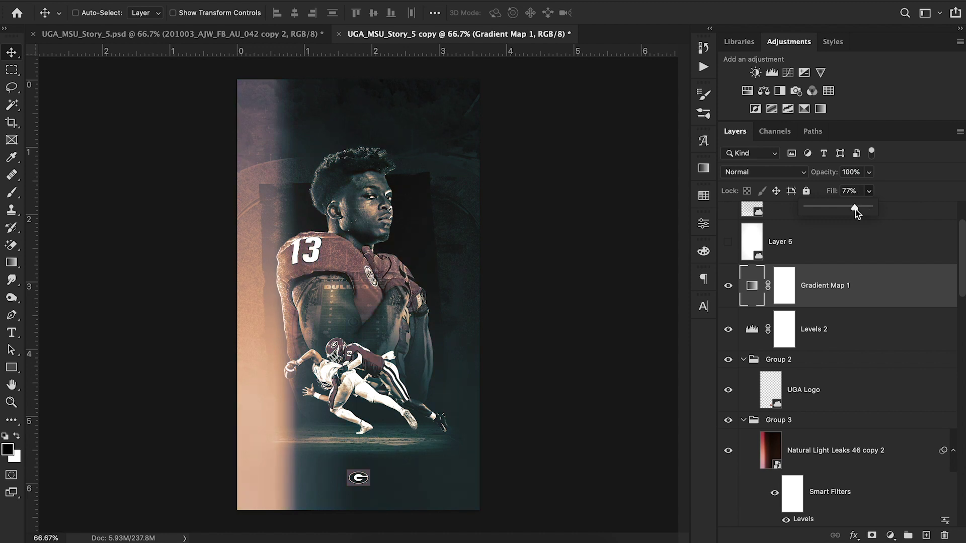
left_click_drag(848, 209, 852, 287)
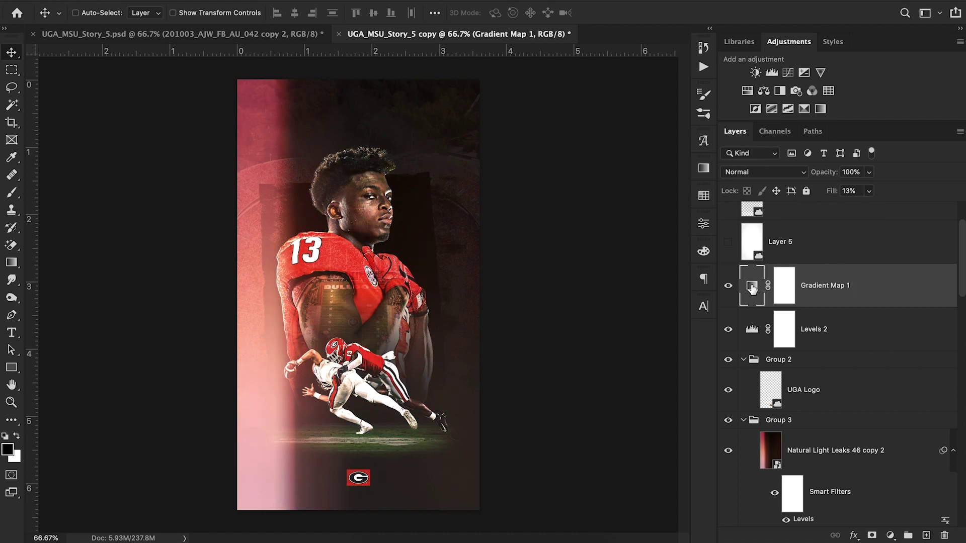
left_click(728, 287)
Draw a red-filled rectangle about 688 × 596 px without stroke and position it over the large player's head
left_click(11, 368)
left_click_drag(309, 163, 311, 165)
left_click_drag(385, 236, 463, 296)
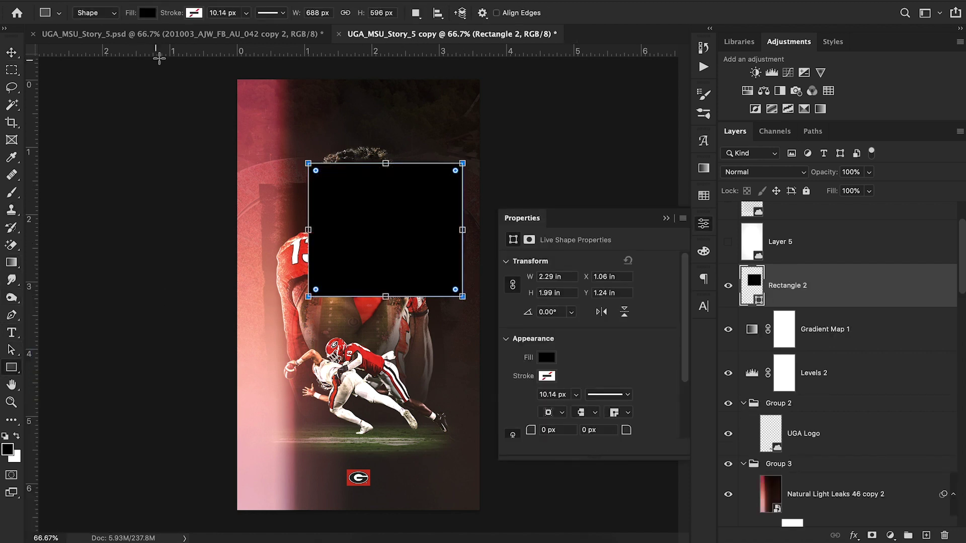
left_click(148, 14)
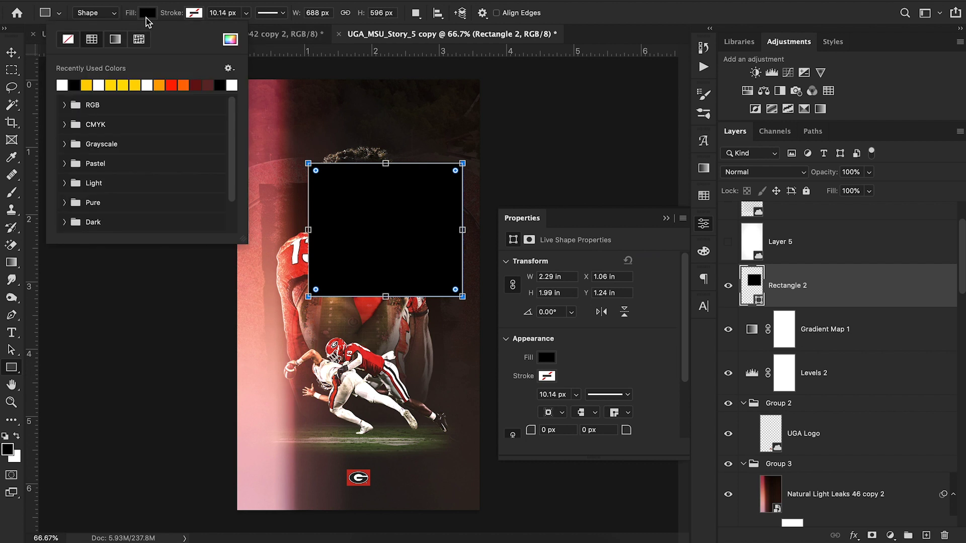
left_click(174, 84)
left_click(11, 52)
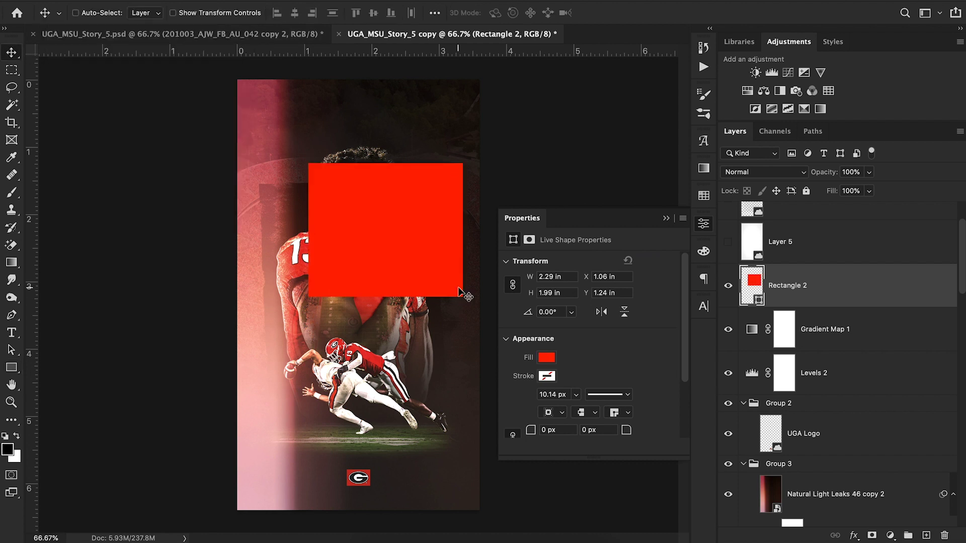
left_click_drag(431, 272, 408, 238)
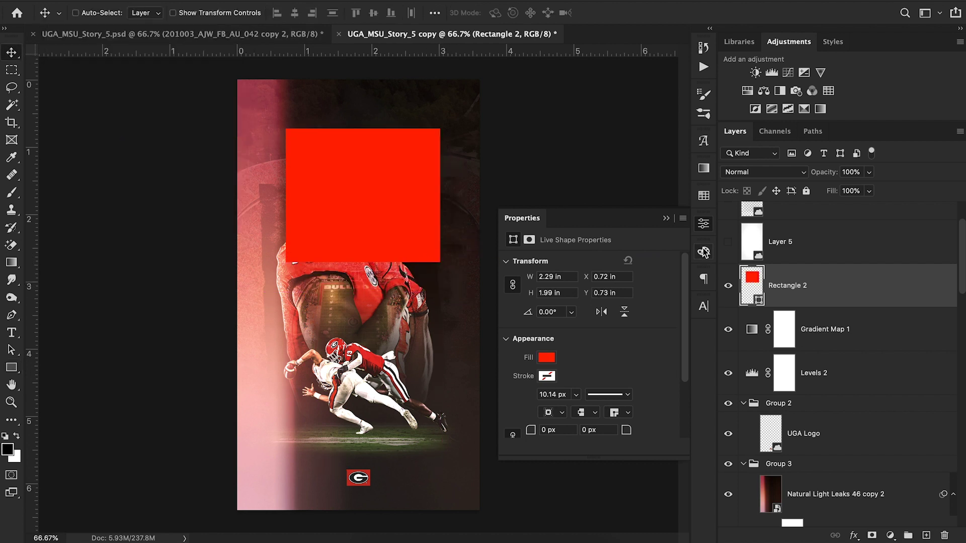
left_click(666, 218)
Preview the red rectangle at 26% opacity in Normal blend mode, return it to 100%, and check its fill setting
left_click(869, 172)
left_click_drag(873, 188, 854, 190)
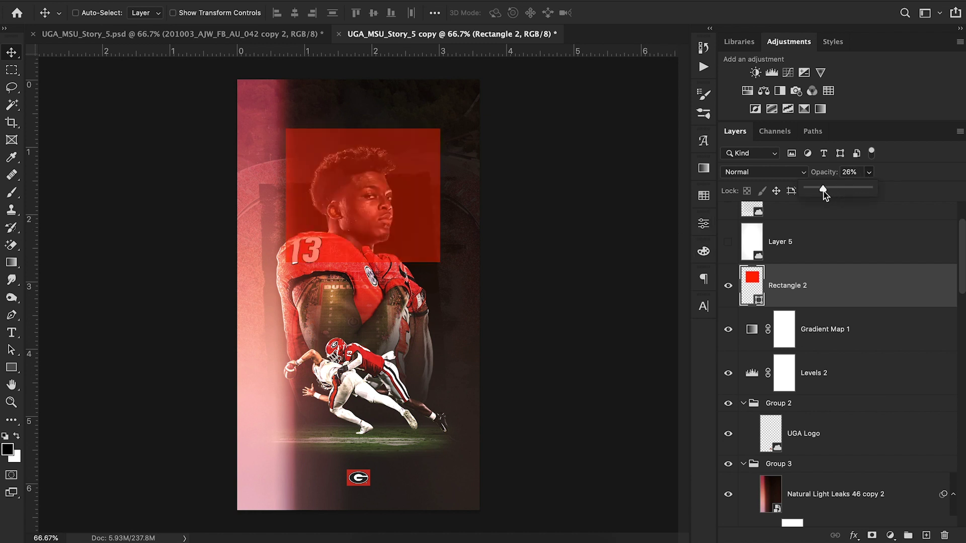
left_click_drag(823, 191, 874, 189)
left_click(871, 174)
left_click(869, 191)
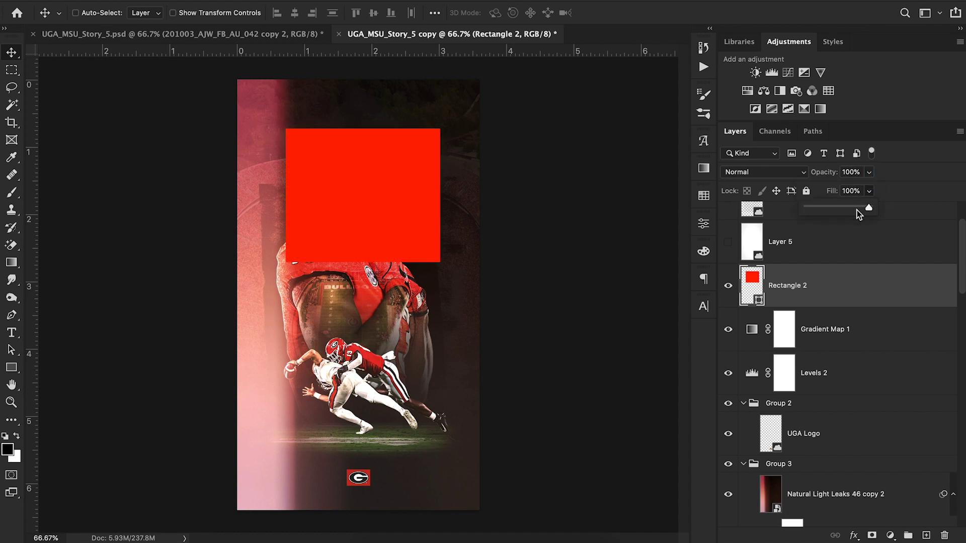
Set the red rectangle's blend mode to Lighten and compare the effect of its opacity and fill adjustments
left_click(794, 173)
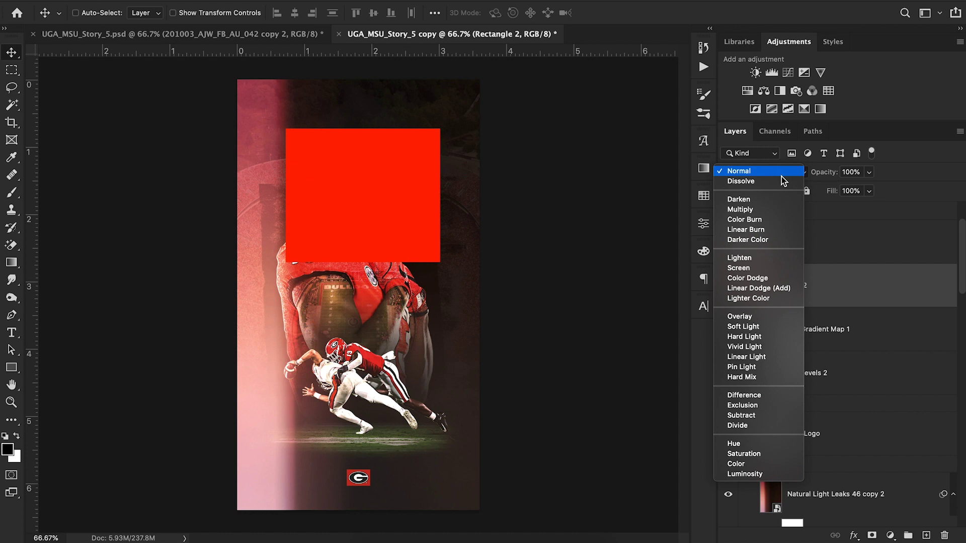
left_click(778, 257)
left_click(869, 172)
mouse_move(872, 190)
left_mouse_down()
mouse_move(837, 191)
mouse_move(870, 190)
left_mouse_up()
left_click(871, 175)
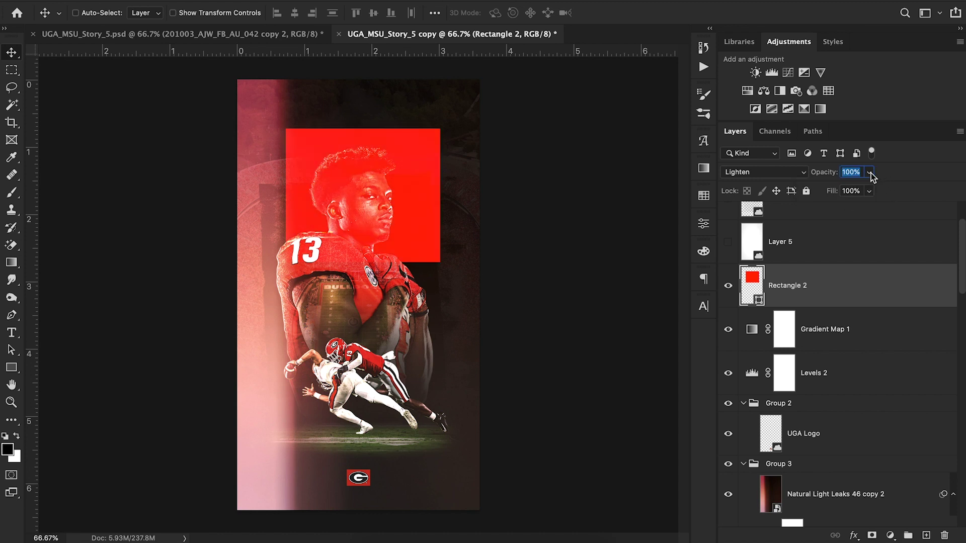
left_click(869, 191)
left_click_drag(862, 201, 951, 239)
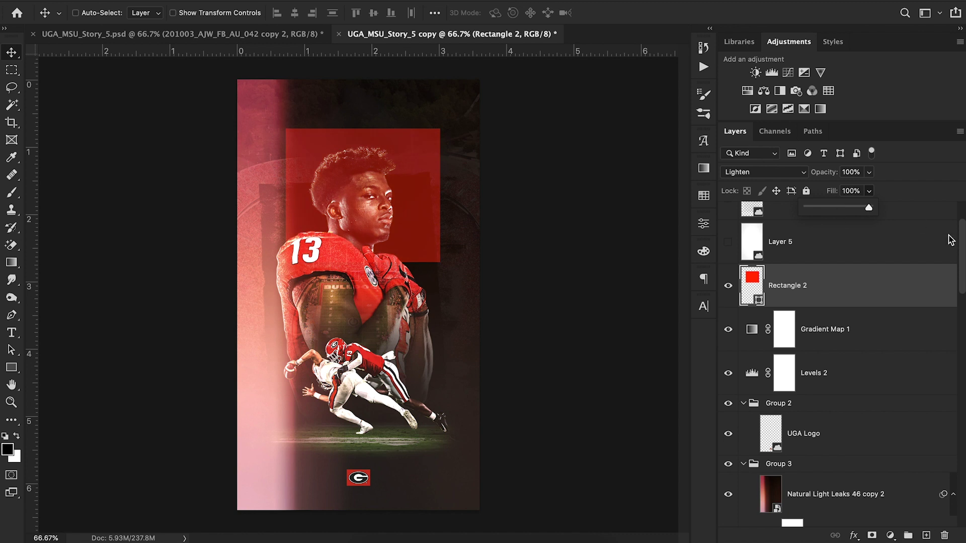
Delete the red rectangle and select the Gradient Map 1 adjustment itself instead of its mask
key("BackSpace")
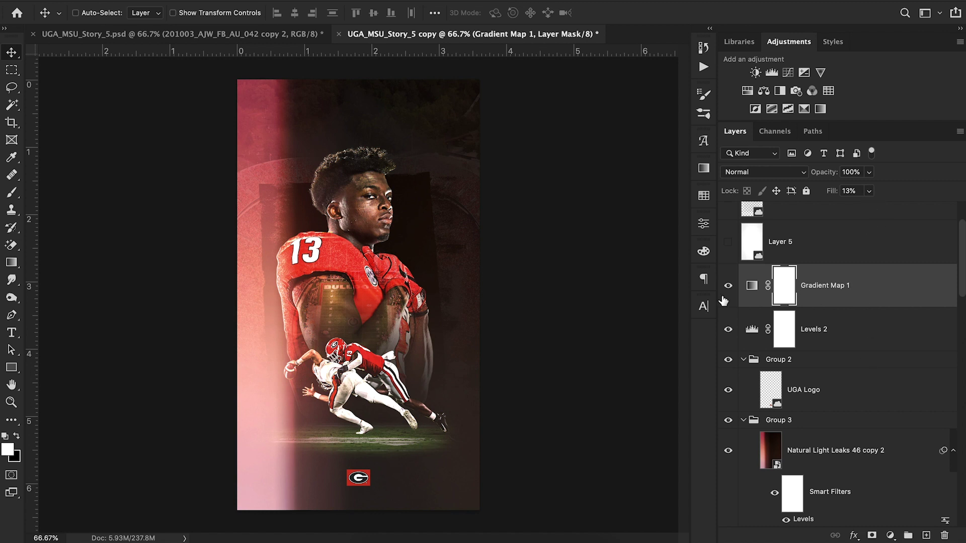
left_click(749, 287)
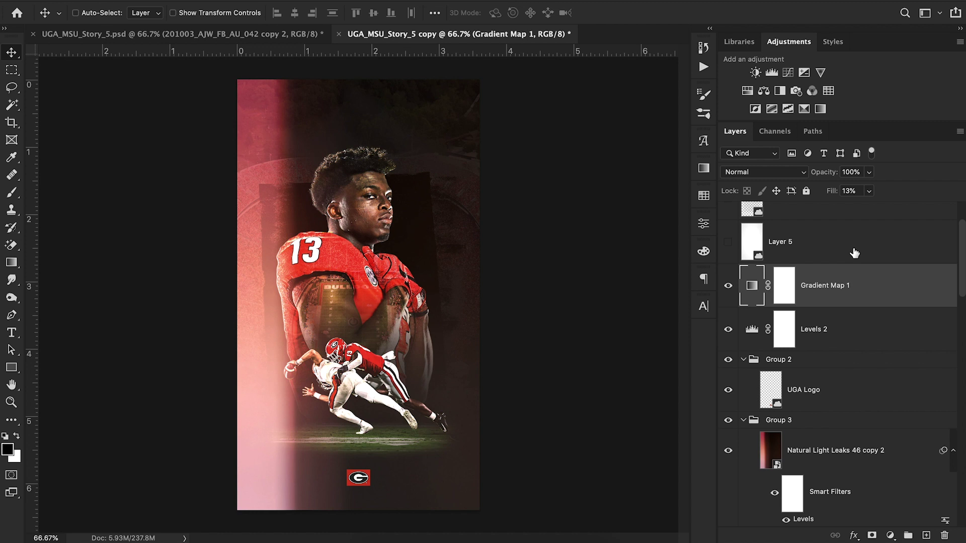
Show Layer 5 above Gradient Map 1 and compare the graphic with it off and on
scroll(865, 280, "up", 2)
left_click(729, 302)
left_click(729, 302)
left_click(729, 302)
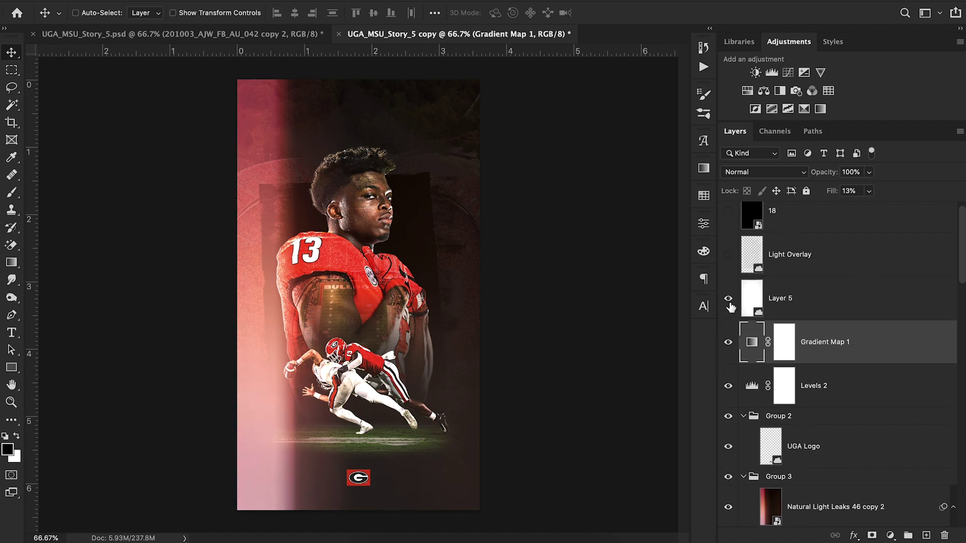
left_click(728, 299)
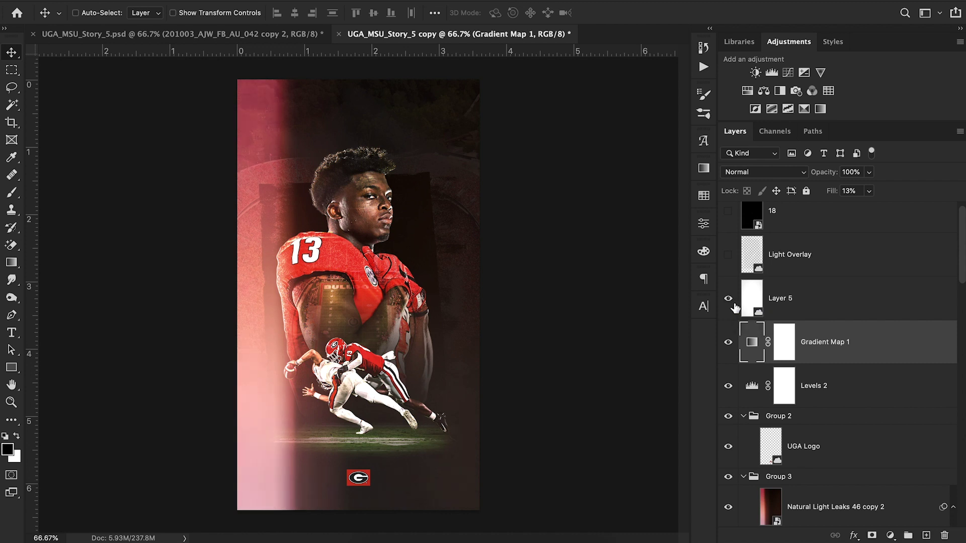
left_click(728, 299)
Preview Layer 5 in Normal blend mode to inspect its edges up close, and restore it to Multiply
left_click(826, 302)
left_click(765, 171)
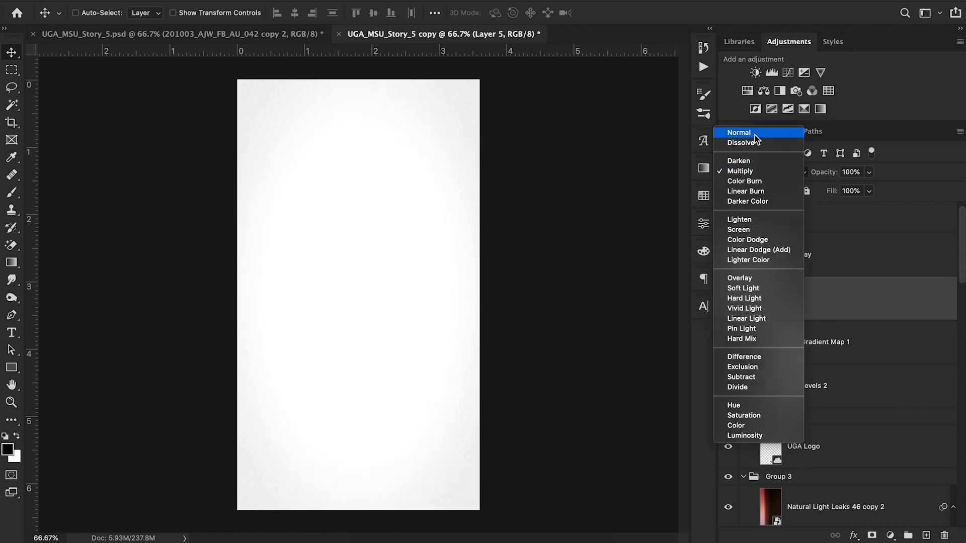
left_click(755, 132)
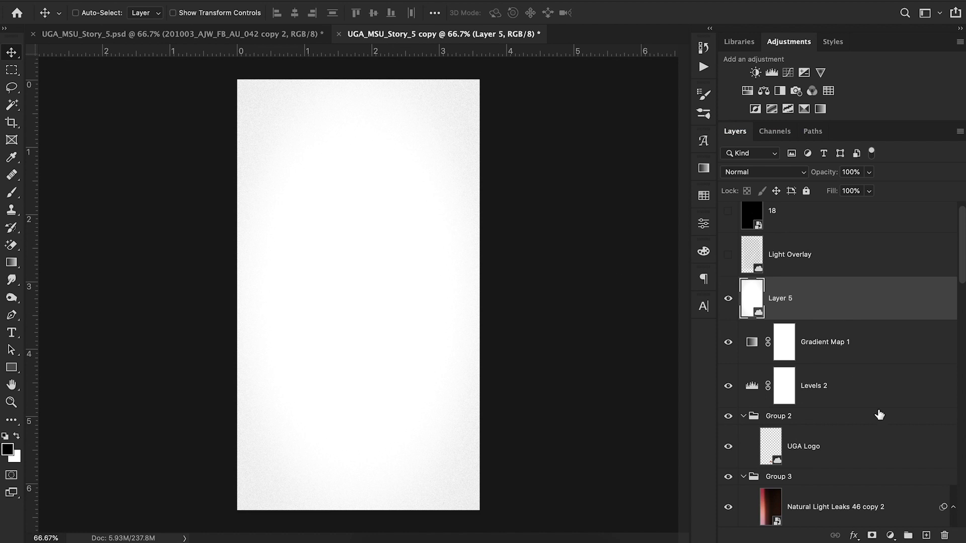
left_click(11, 402)
left_click_drag(255, 101, 342, 198)
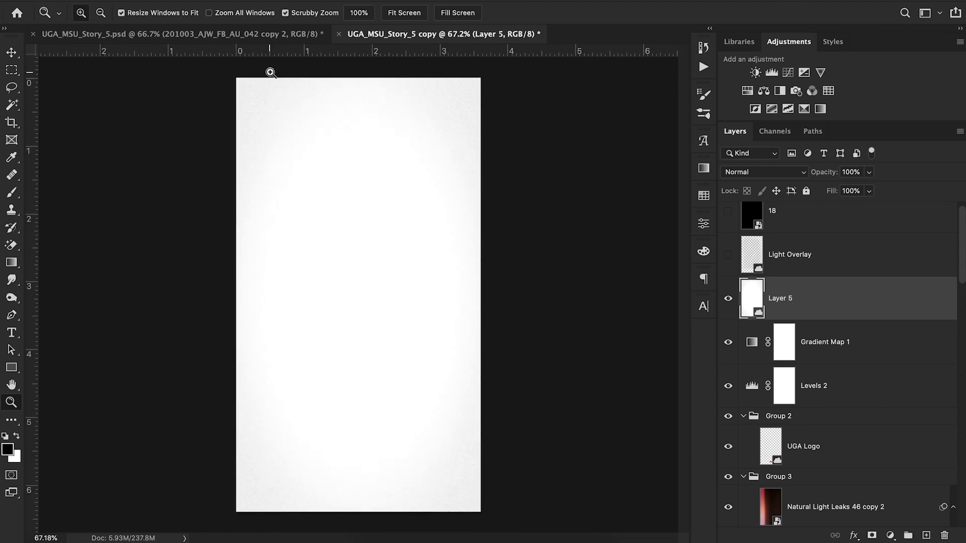
left_click(767, 172)
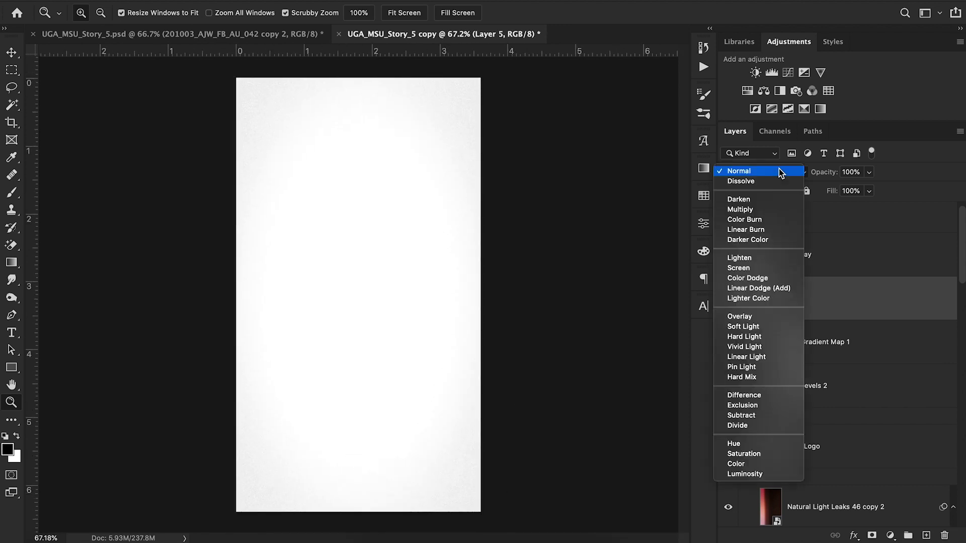
left_click(760, 209)
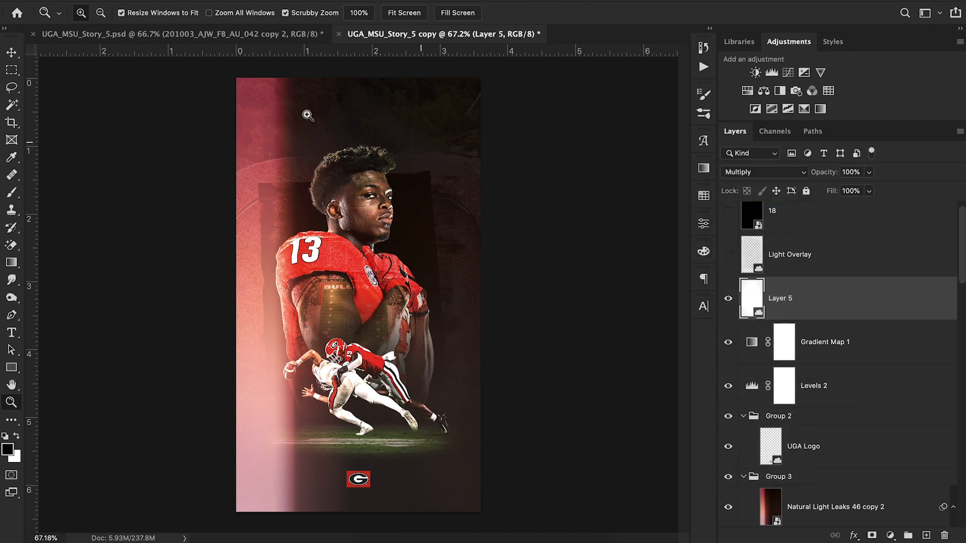
left_click(11, 52)
Hide Layer 5 and add a Solid Color fill layer above it in white (ffffff)
left_click(728, 298)
left_click(891, 535)
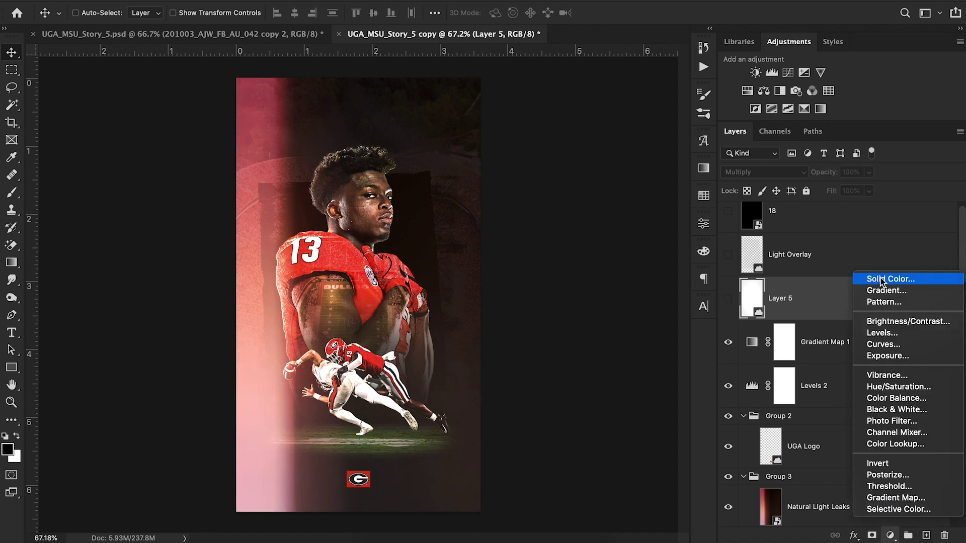
left_click(883, 281)
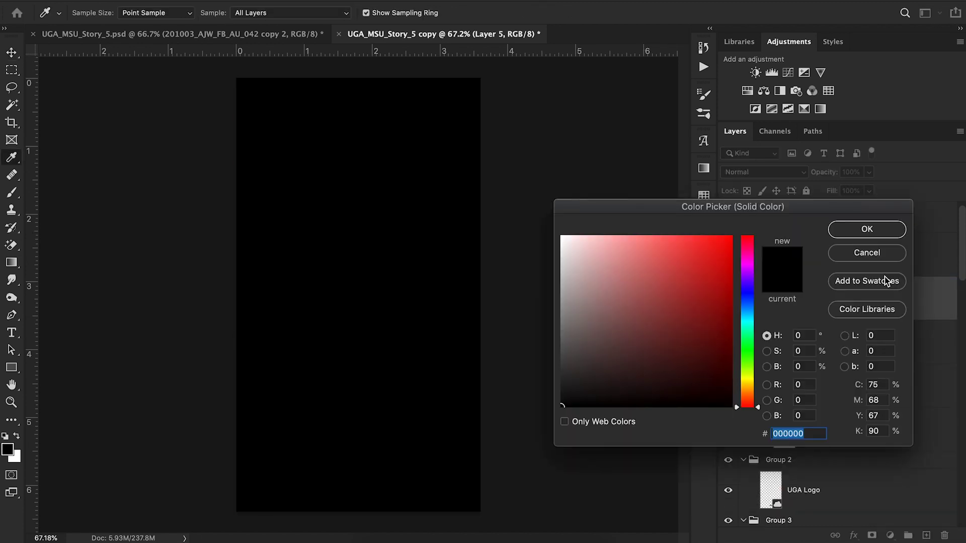
left_click_drag(626, 302, 533, 190)
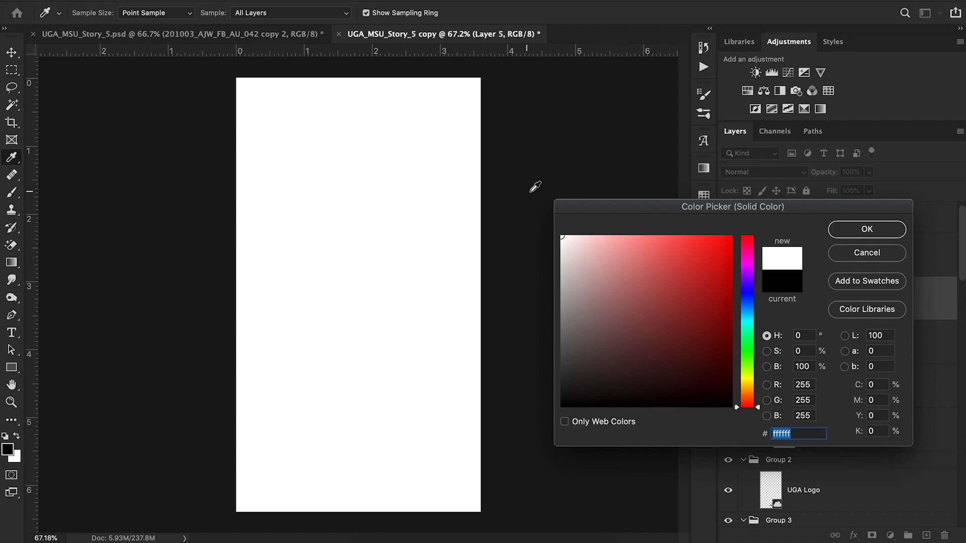
left_click(866, 231)
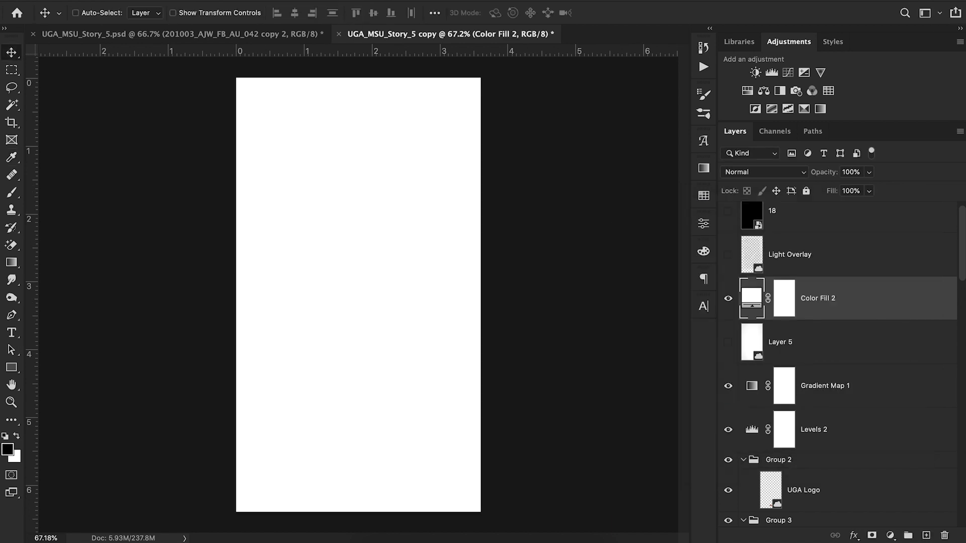
Convert Color Fill 2 to a smart object and apply a Camera Raw Filter with grain 24 and vignetting -36
left_click(349, 81)
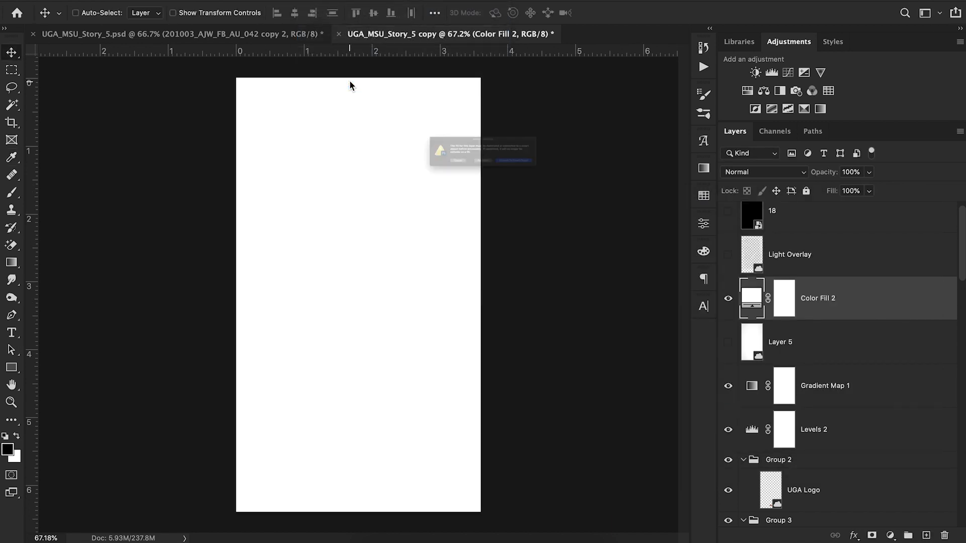
left_click(552, 183)
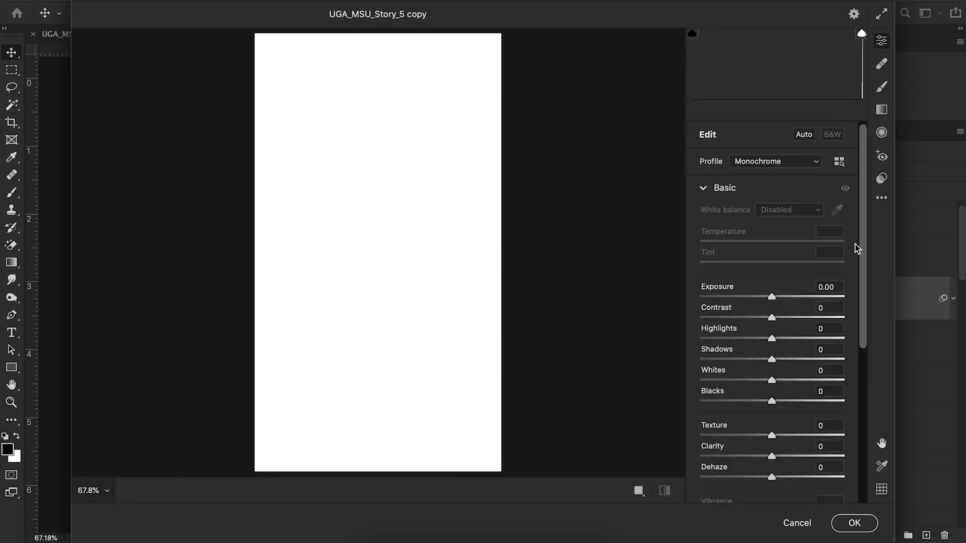
left_click_drag(862, 243, 877, 439)
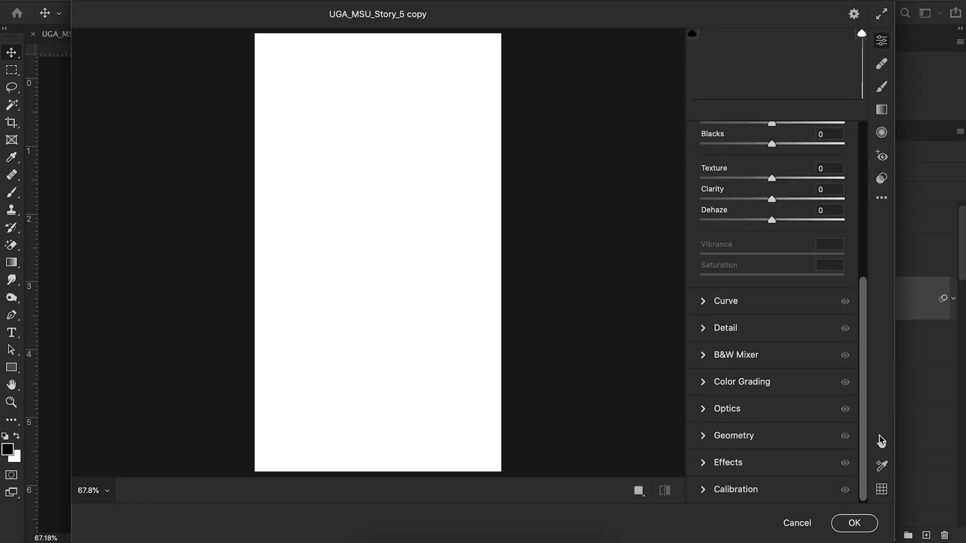
left_click(750, 467)
left_click_drag(749, 437, 734, 410)
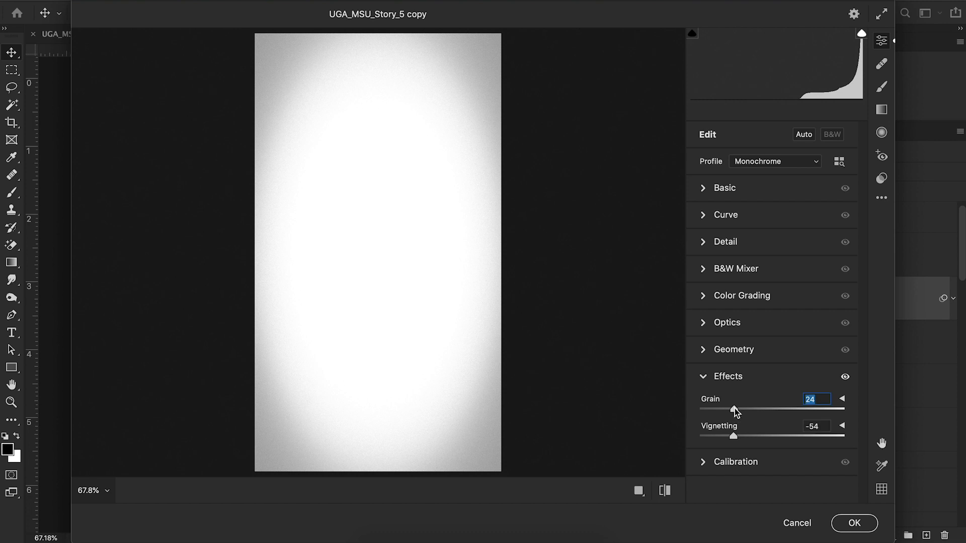
left_click_drag(496, 111, 487, 85)
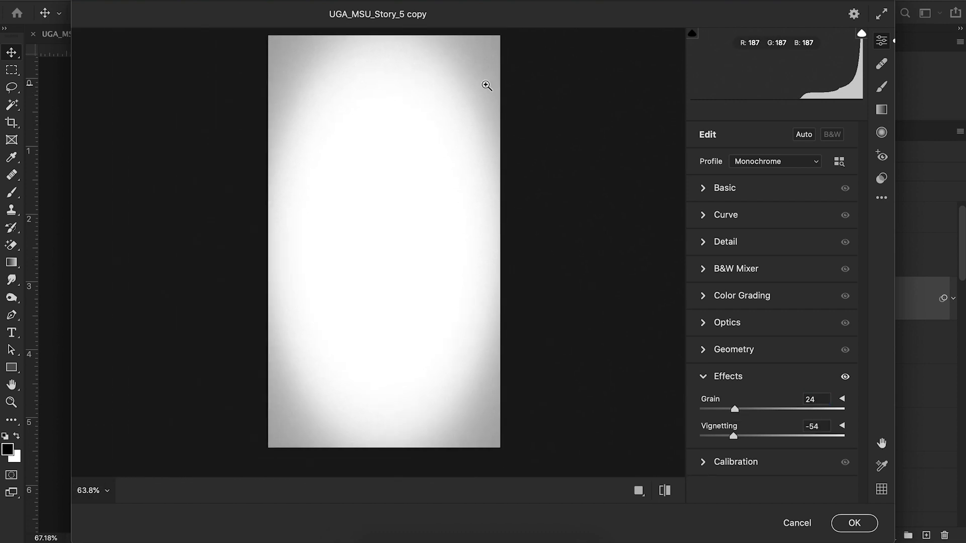
left_click(746, 437)
left_click_drag(745, 436, 747, 438)
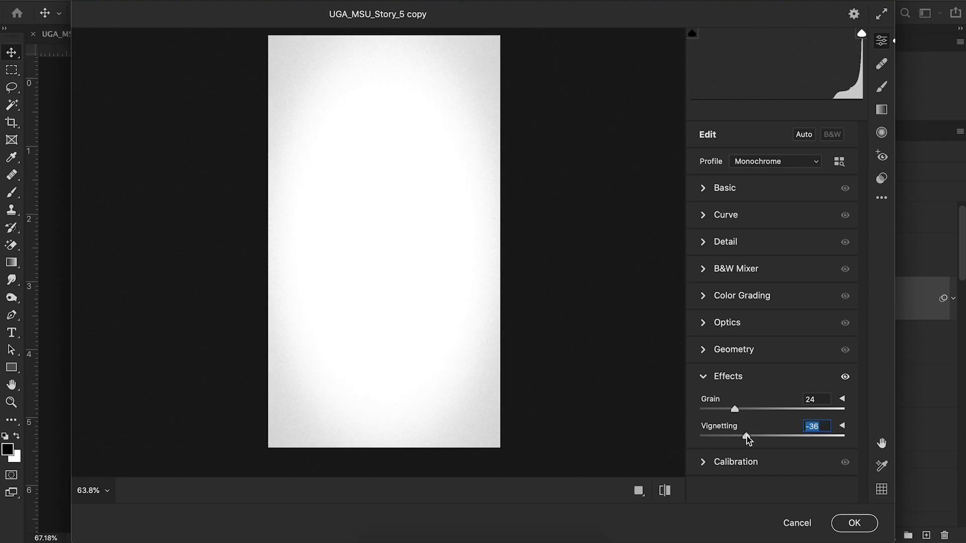
left_click(854, 523)
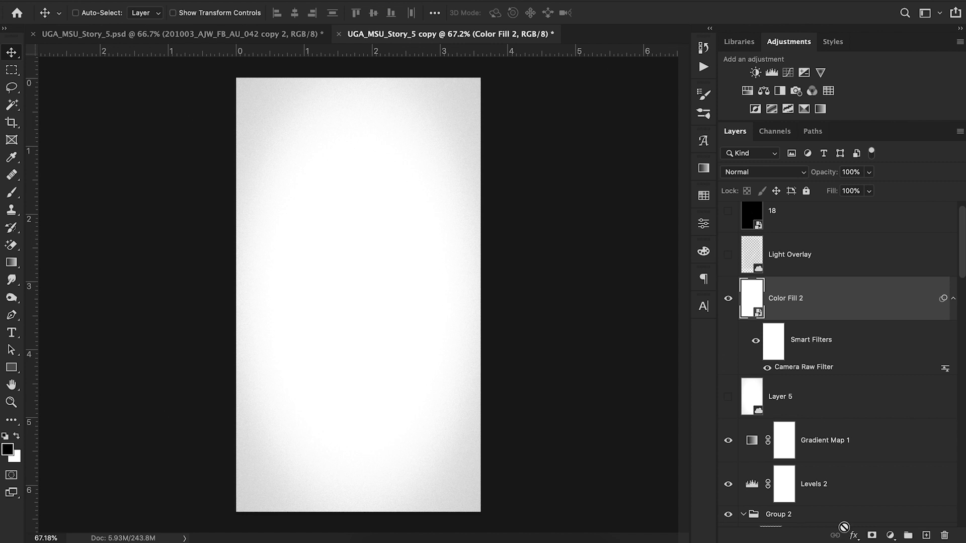
Set Color Fill 2's blend mode to Multiply and check the vignette's effect on the whole graphic
left_click(748, 172)
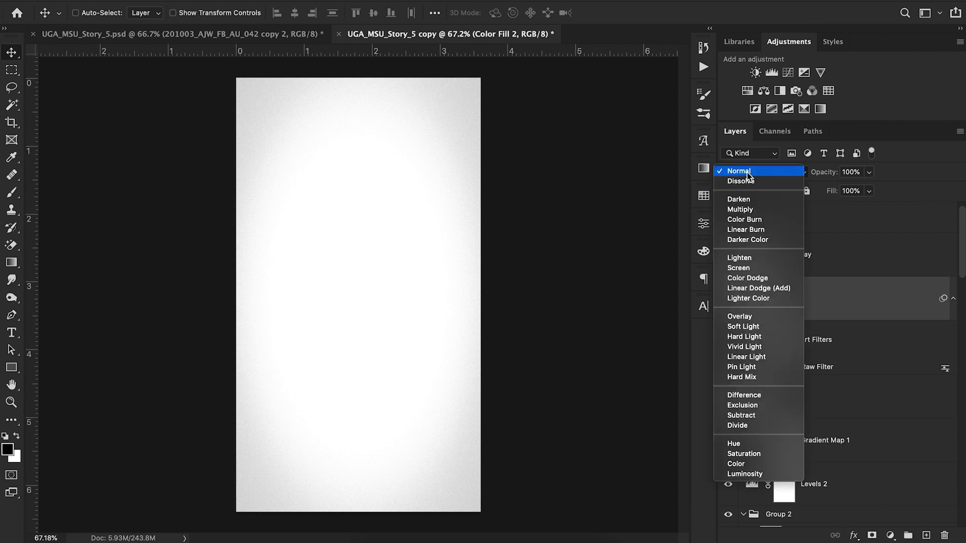
left_click(748, 211)
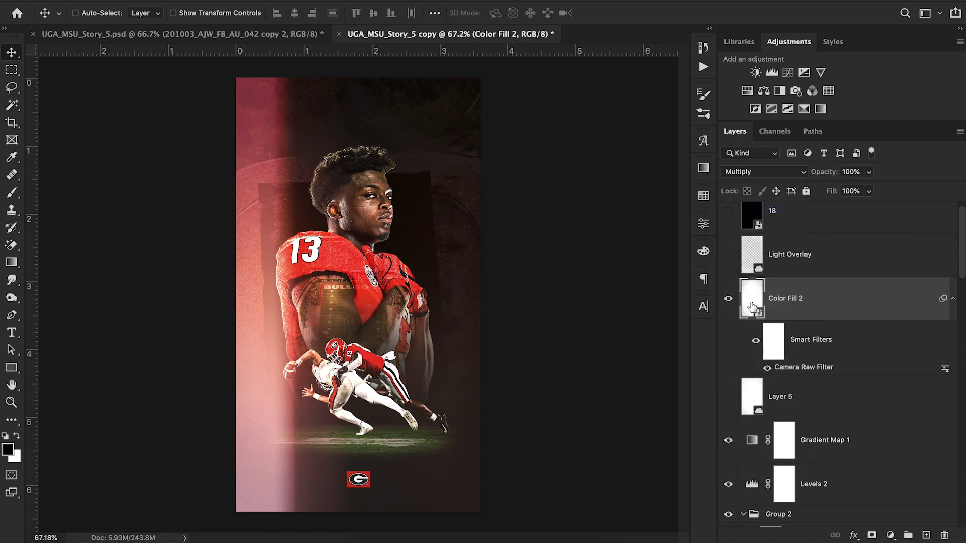
left_click(729, 304)
left_click(11, 403)
left_click_drag(216, 101, 200, 128)
key("v")
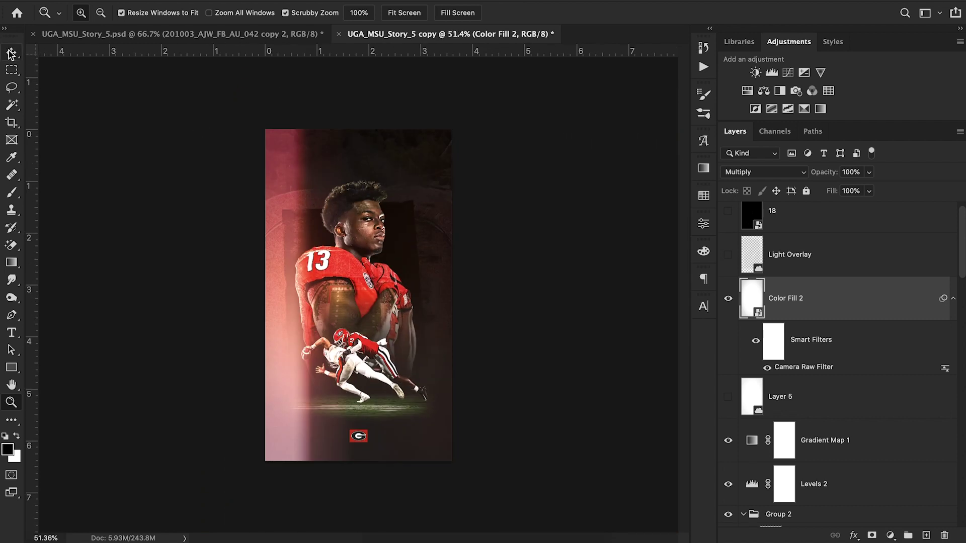
Delete the Color Fill 2 layer and make Layer 5 visible again
key("Delete")
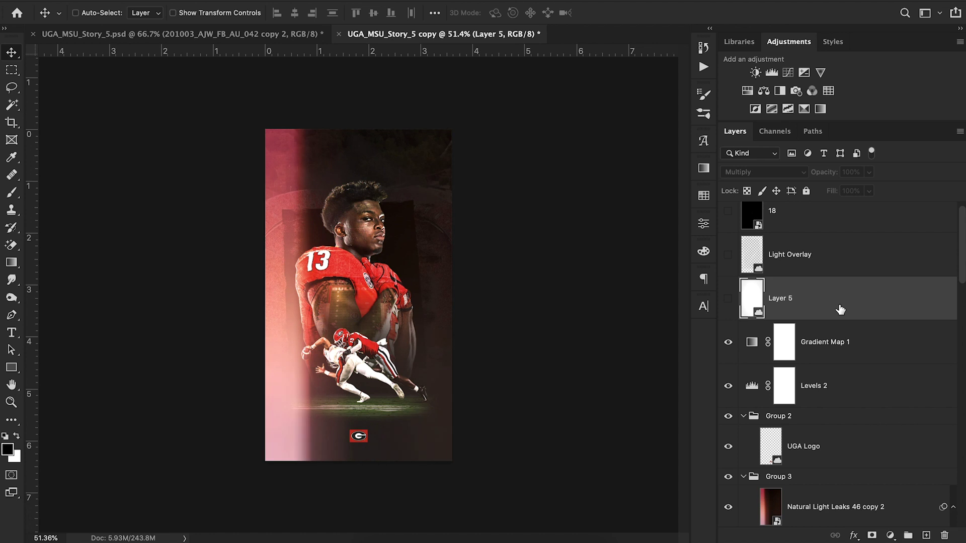
left_click(728, 300)
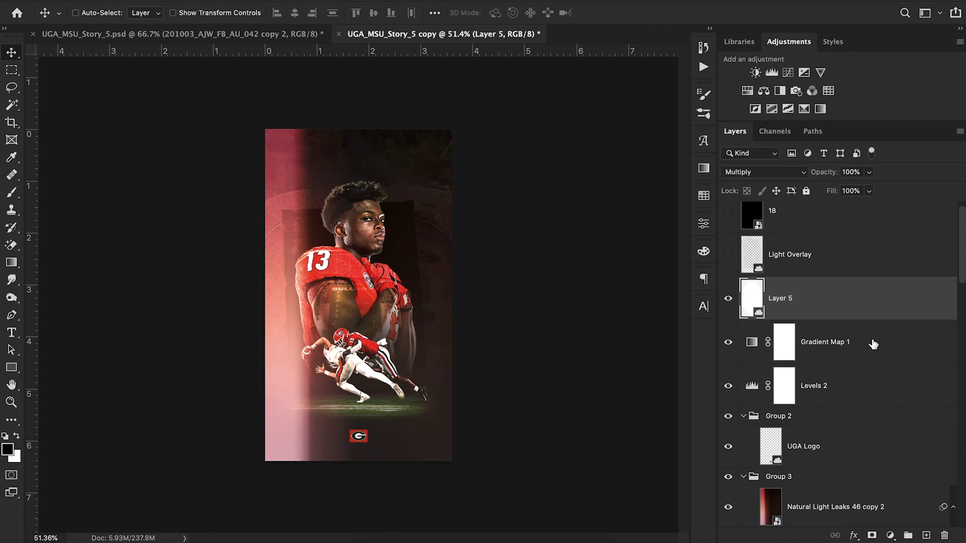
scroll(873, 341, "up", 1)
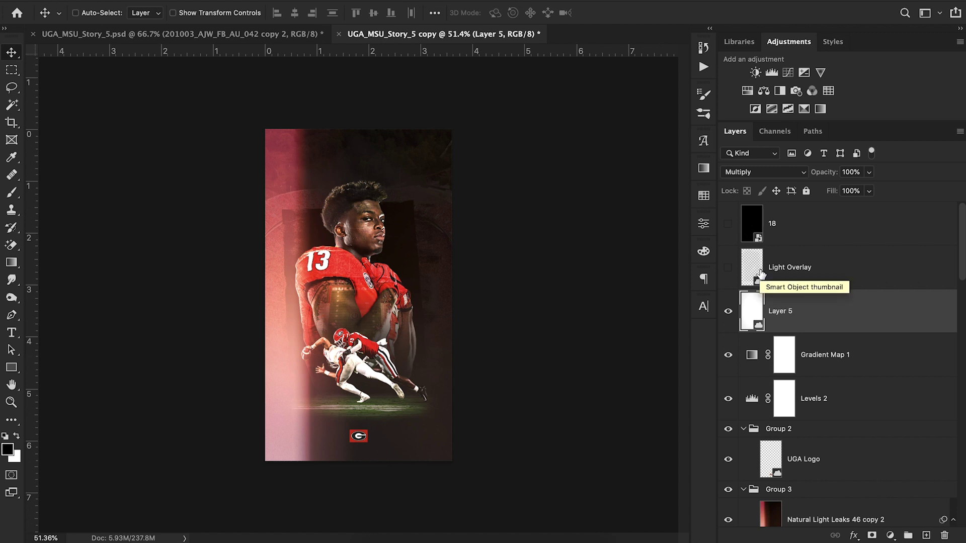
Make the Light Overlay layer visible and compare the graphic with and without it
left_click(728, 270)
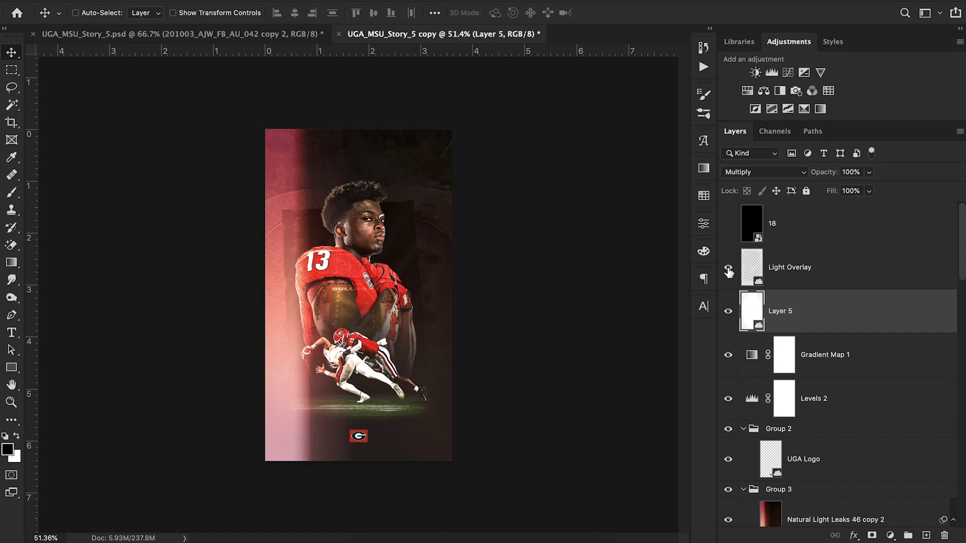
left_click(11, 402)
left_click_drag(346, 255, 364, 255)
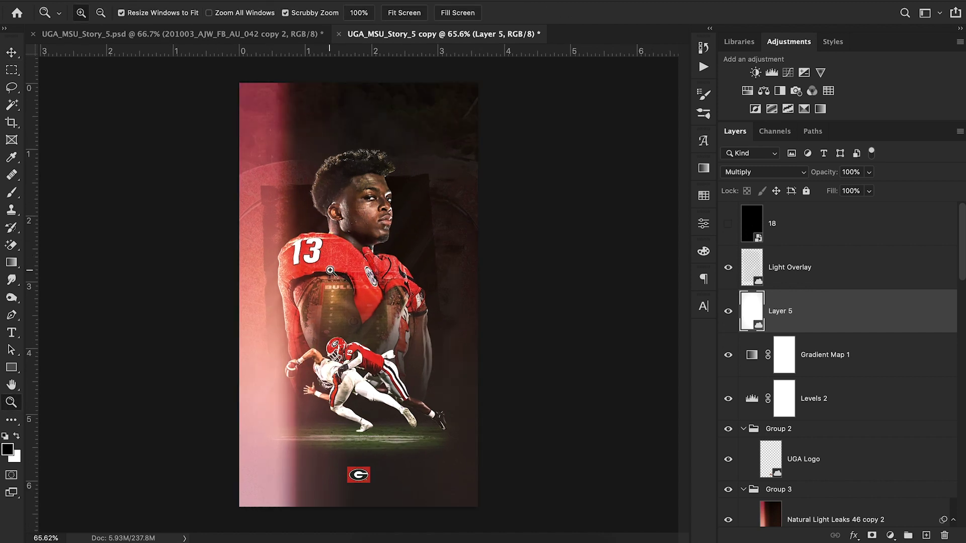
left_click(10, 55)
left_click(728, 268)
left_click(728, 268)
left_click(728, 269)
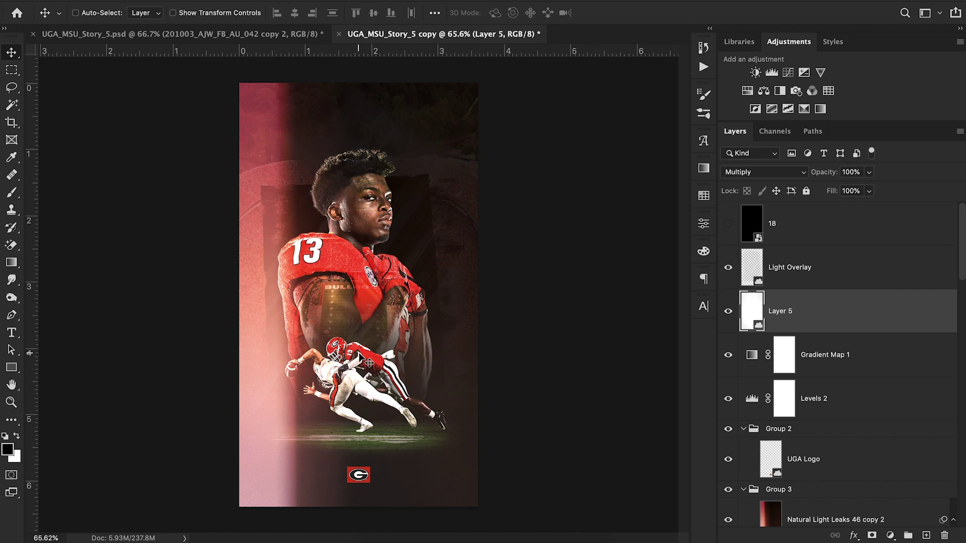
Preview the Light Overlay layer in Normal blend mode, and restore it to Linear Dodge (Add)
left_click(840, 271)
left_click(780, 172)
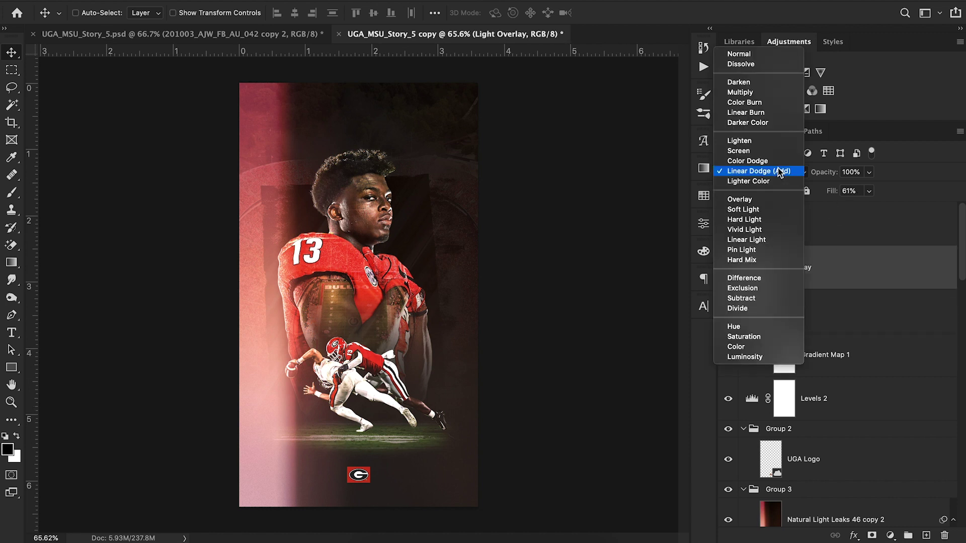
left_click(755, 54)
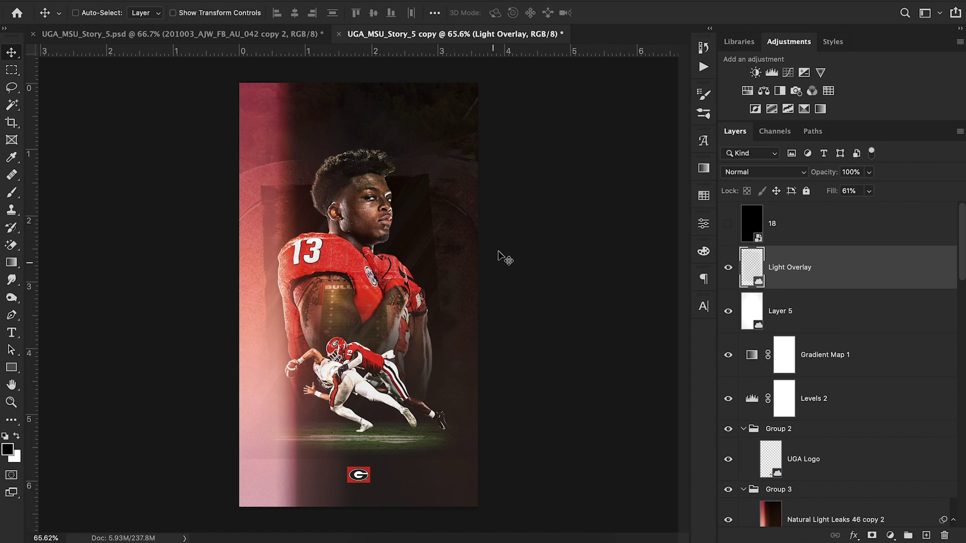
left_click(772, 174)
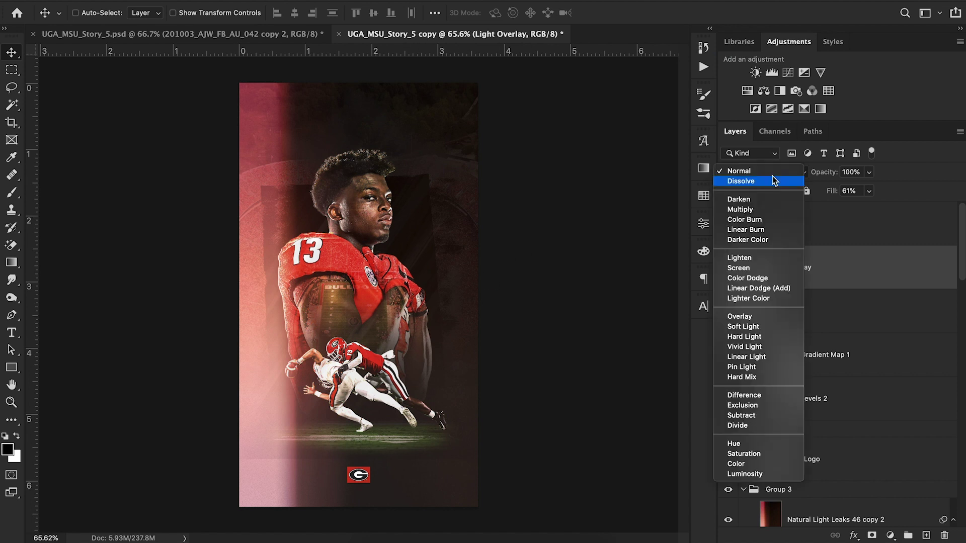
left_click(765, 288)
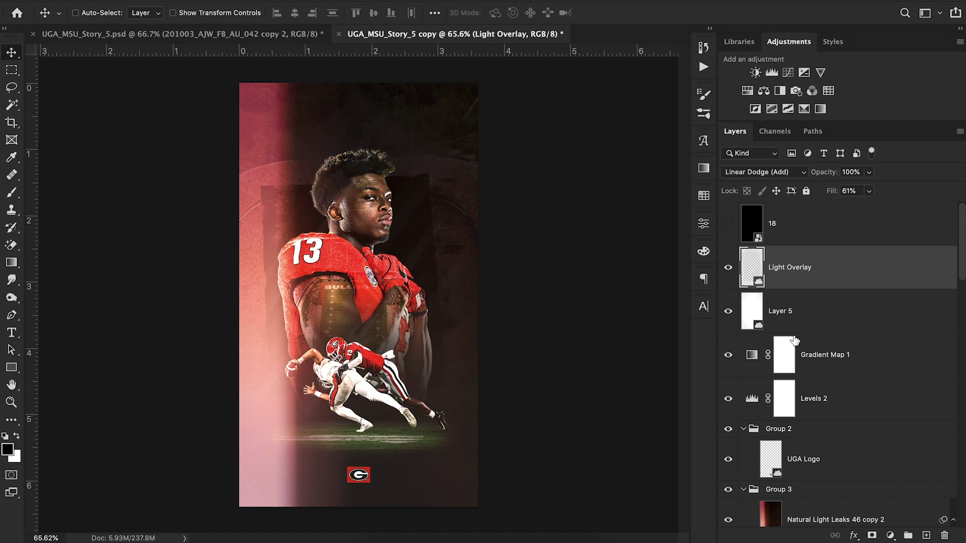
Select the layer named 18 at the top of the stack and make it visible
left_click(860, 231)
left_click(841, 268)
left_click(842, 234)
left_click(729, 225)
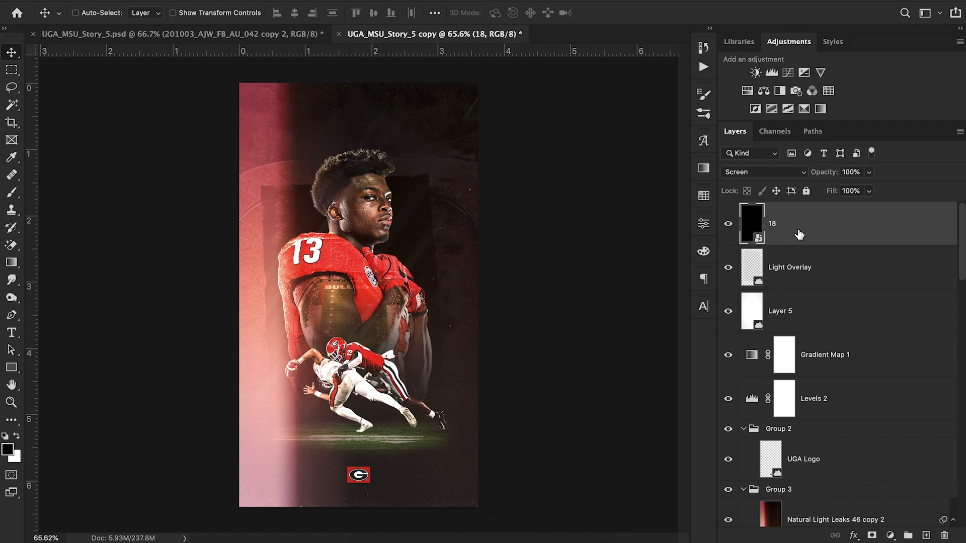
Make the Text group visible and expand it to show its layers
scroll(849, 388, "down", 15)
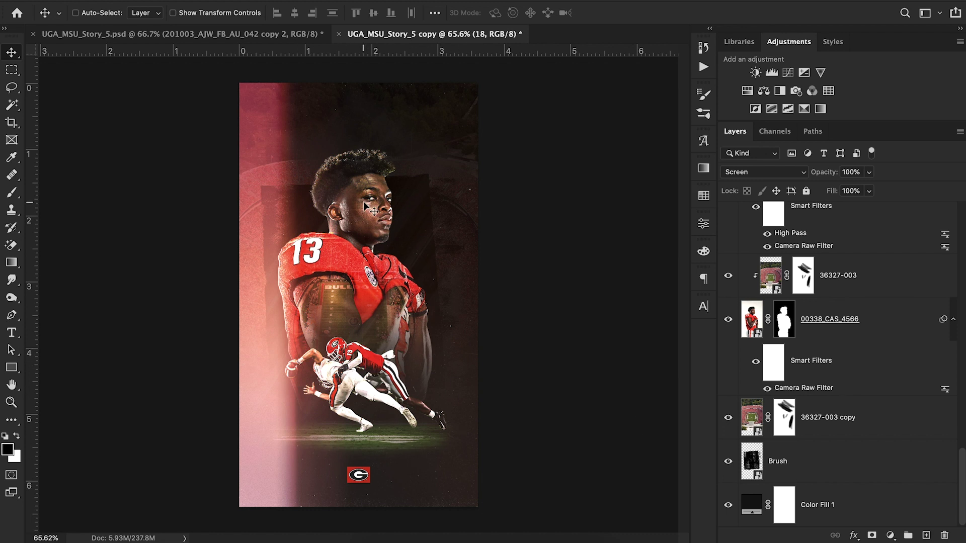
scroll(837, 371, "up", 5)
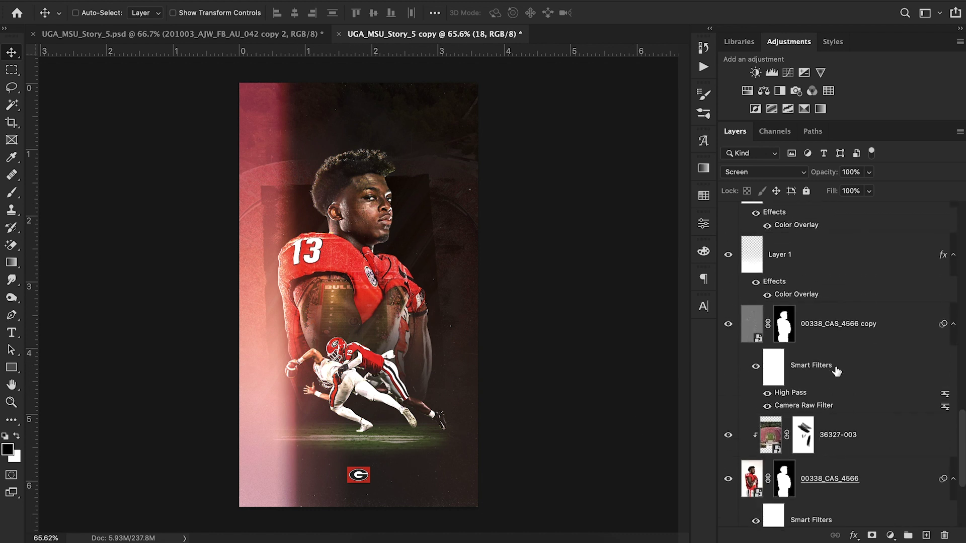
scroll(837, 371, "up", 3)
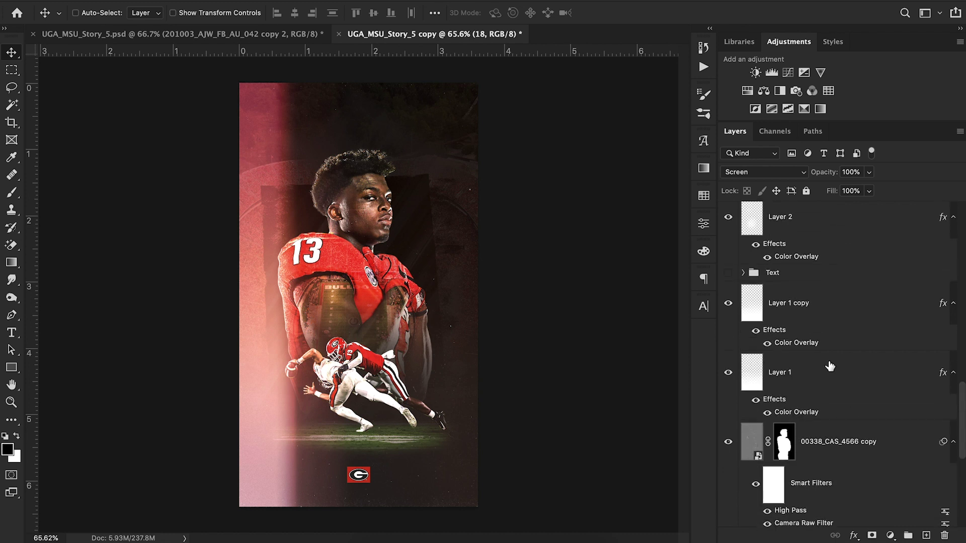
left_click(728, 272)
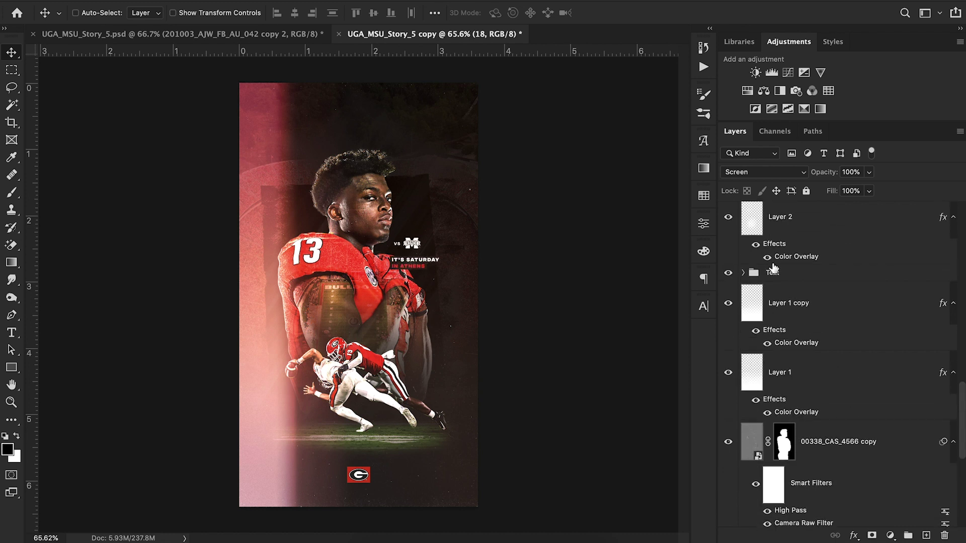
left_click(820, 279)
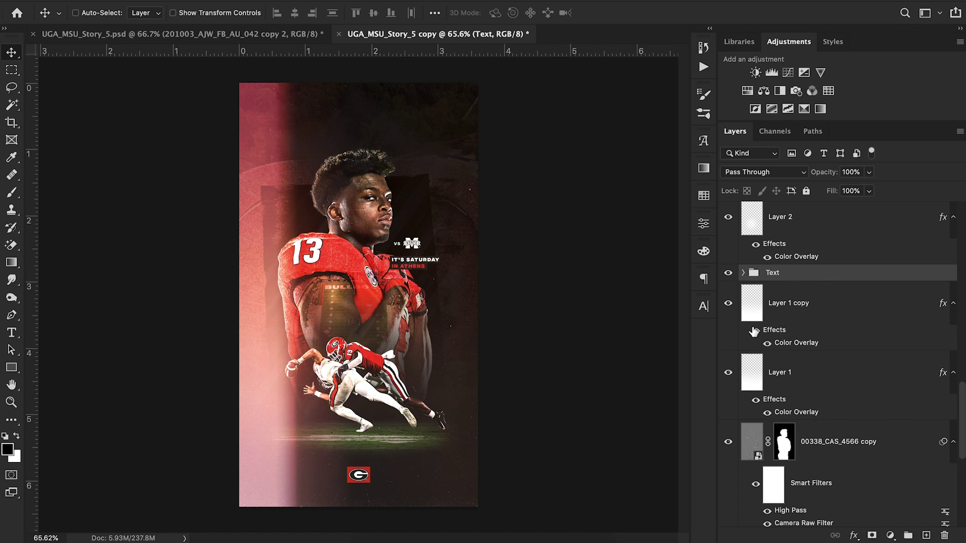
left_click(744, 272)
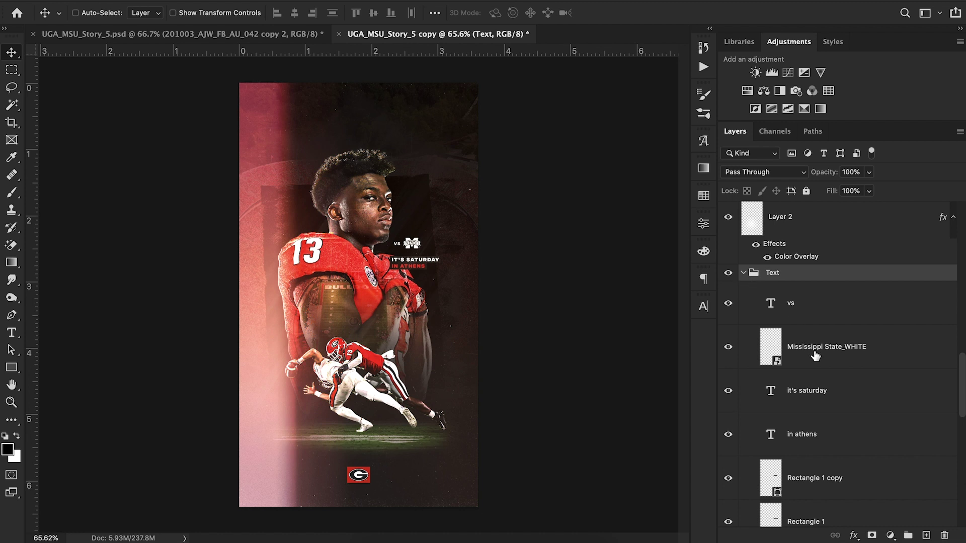
Examine the Mississippi State logo and matchup text up close, comparing the text with and without its two background rectangles
left_click(815, 354)
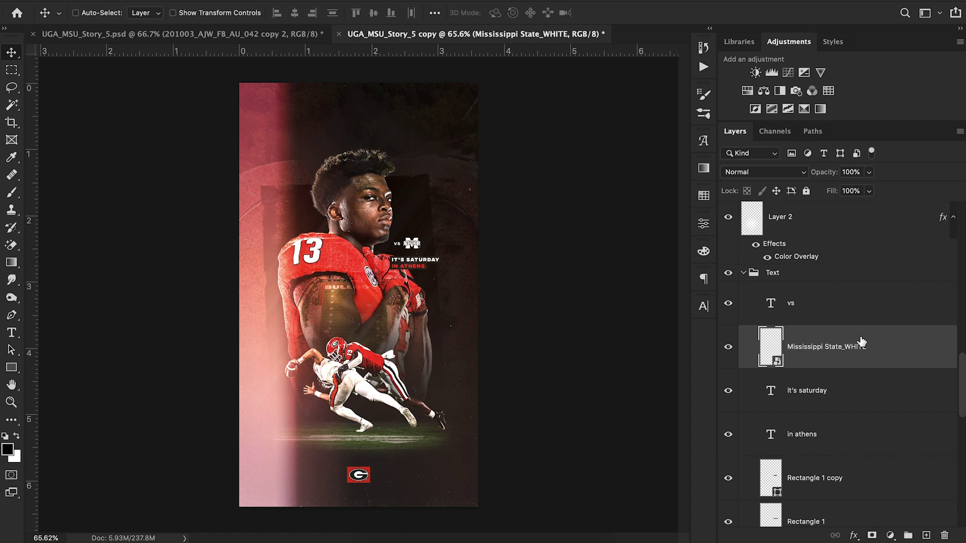
left_click(11, 402)
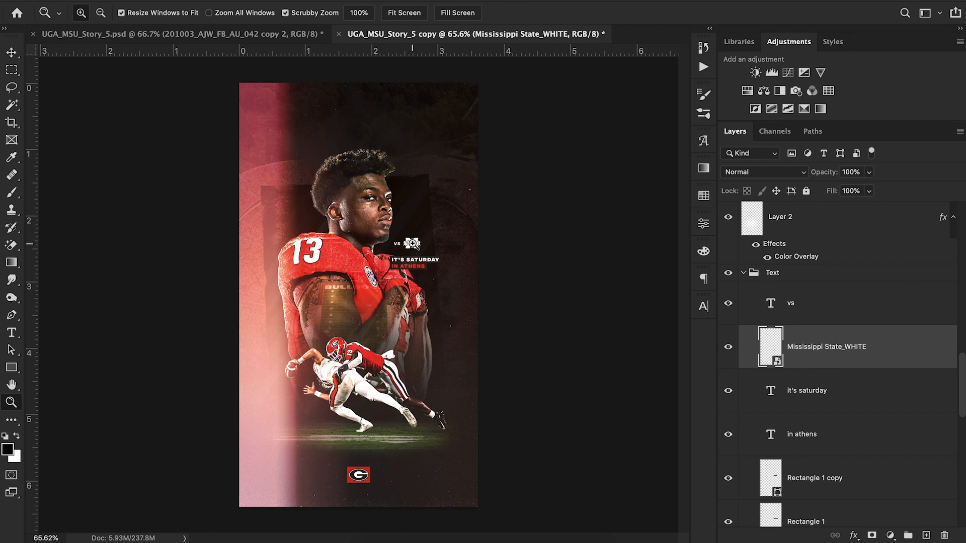
left_click_drag(412, 244, 485, 269)
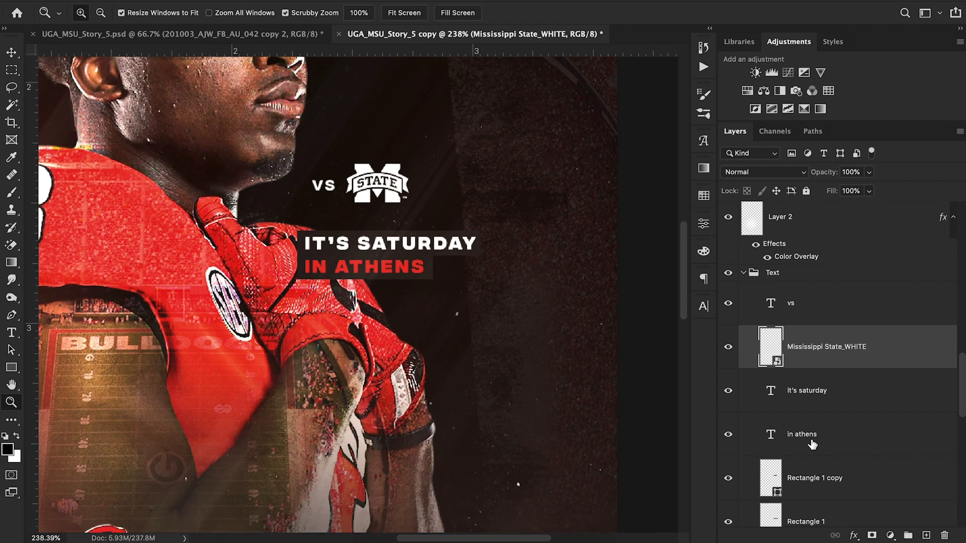
scroll(812, 444, "down", 3)
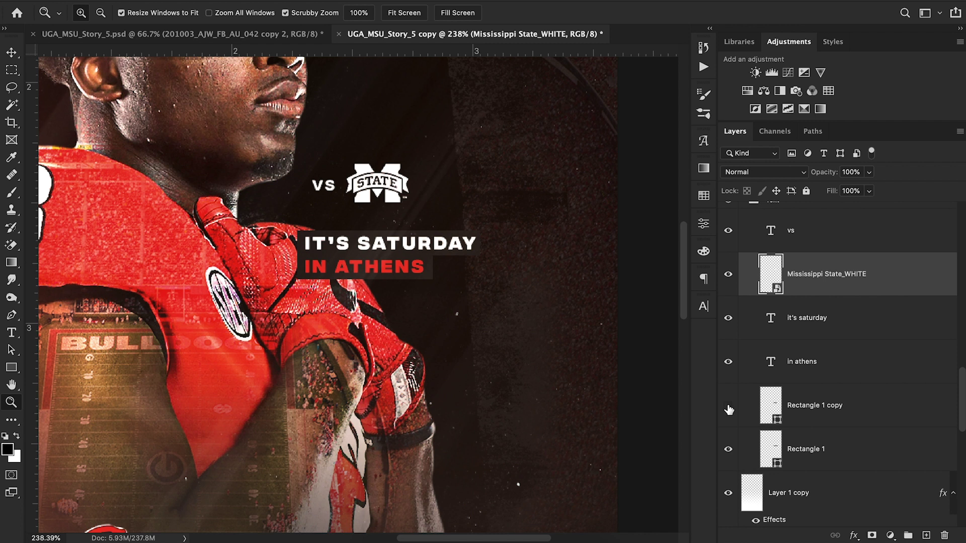
left_click_drag(728, 410, 728, 453)
left_click_drag(731, 412, 731, 451)
key("v")
key("t")
left_click(392, 368)
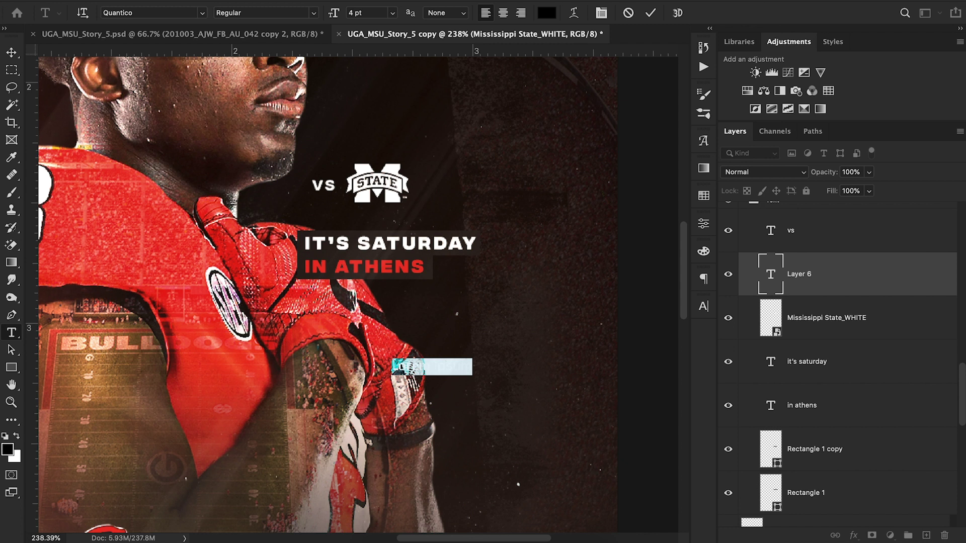
left_click(628, 13)
left_click(12, 367)
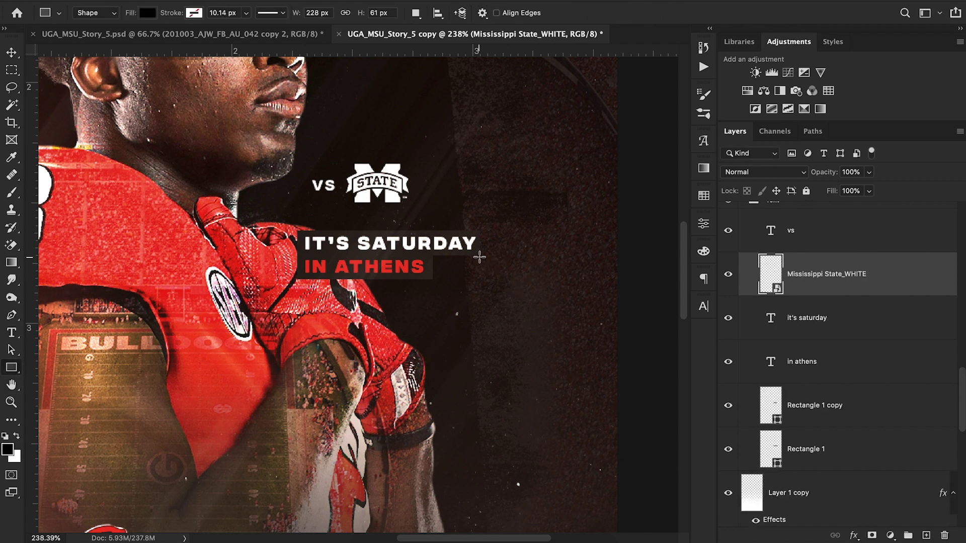
left_click(12, 53)
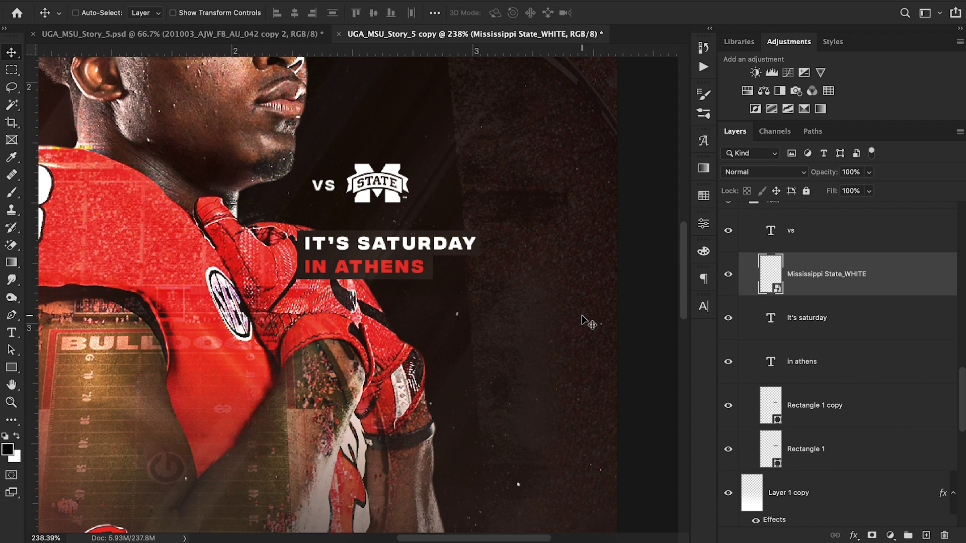
Select the "it's saturday" and "in athens" text layers and check their character settings
left_click(807, 336)
left_click(816, 362, "shift")
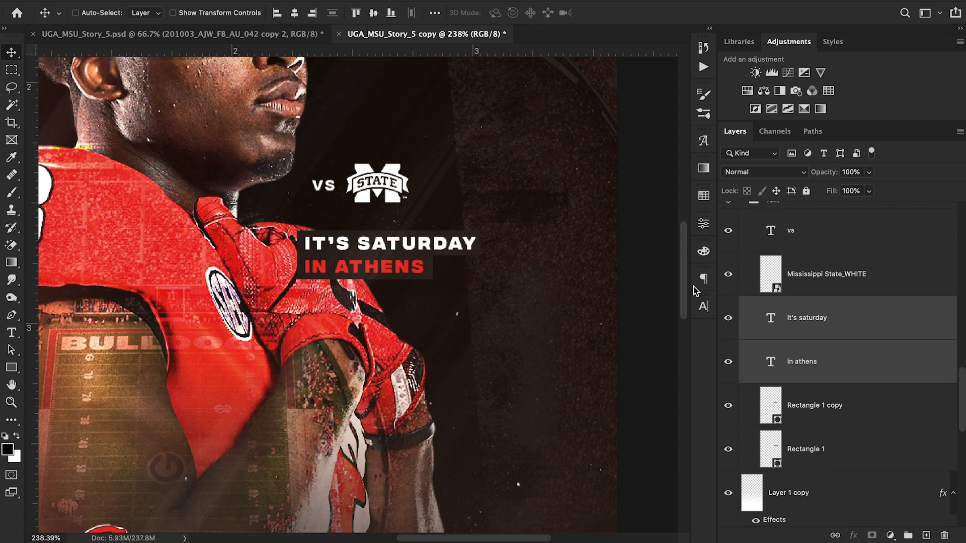
left_click(704, 306)
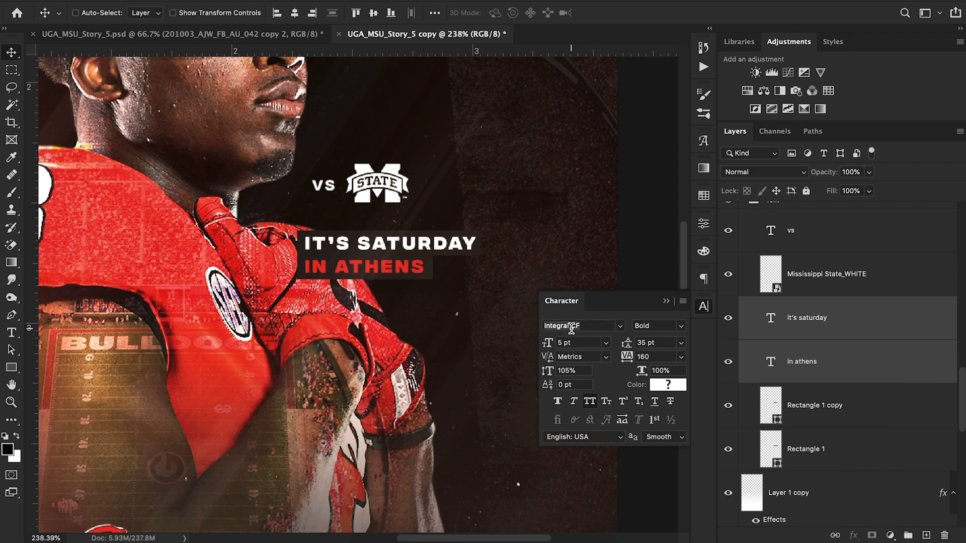
left_click(666, 300)
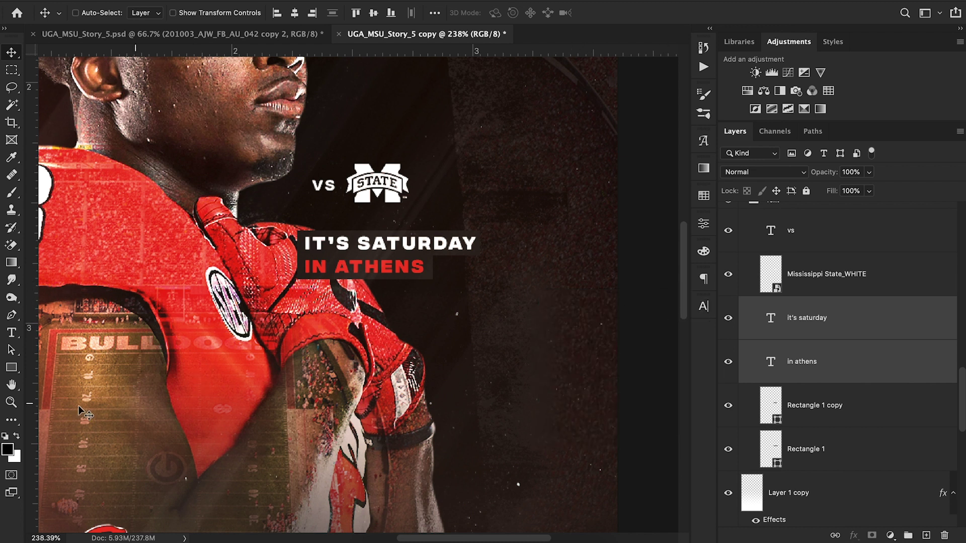
Review the whole graphic with its text in place and return to the top of the layer stack
left_click(11, 403)
left_click_drag(294, 317, 218, 296)
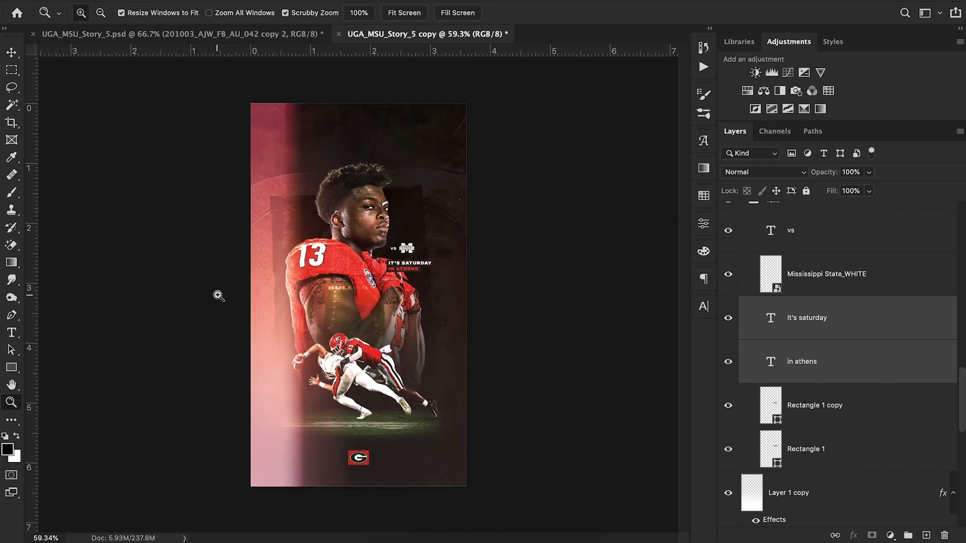
left_click(10, 53)
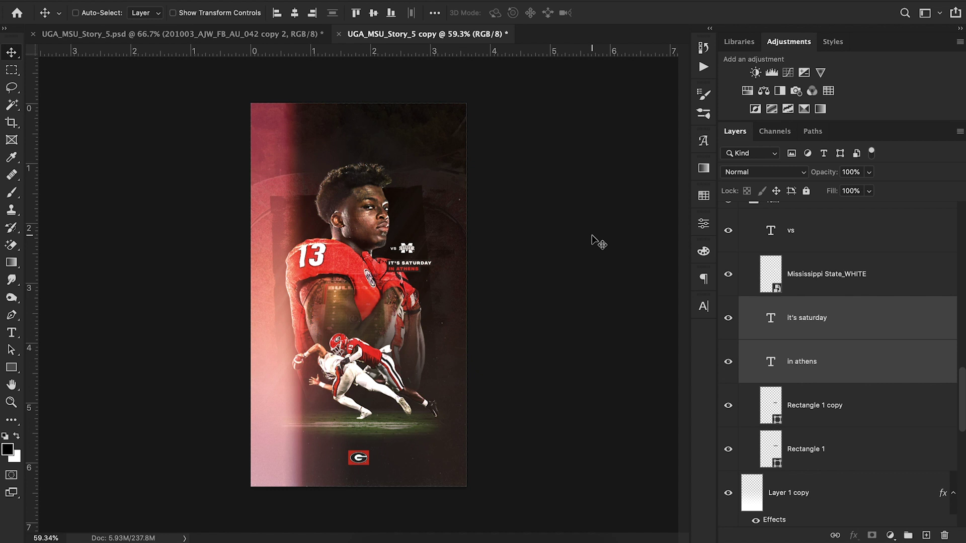
scroll(757, 361, "up", 10)
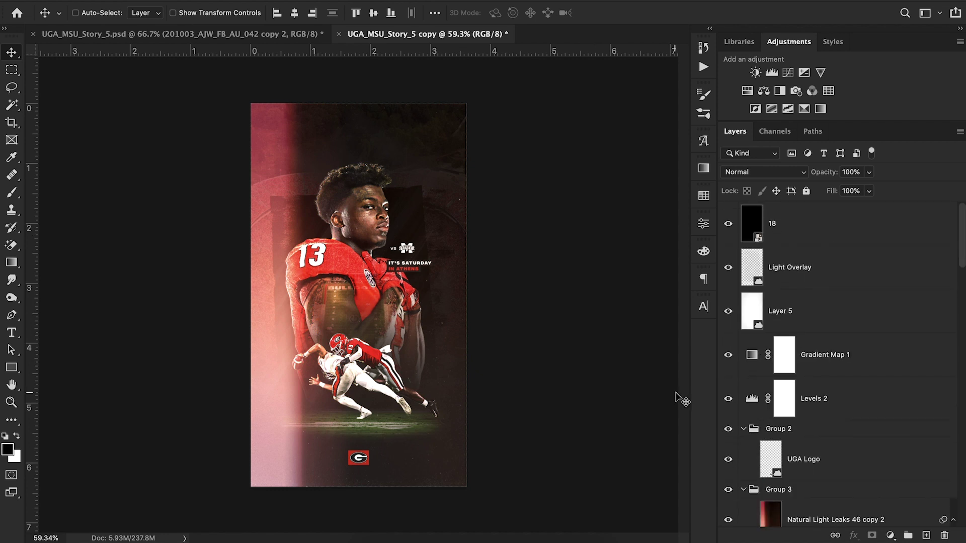